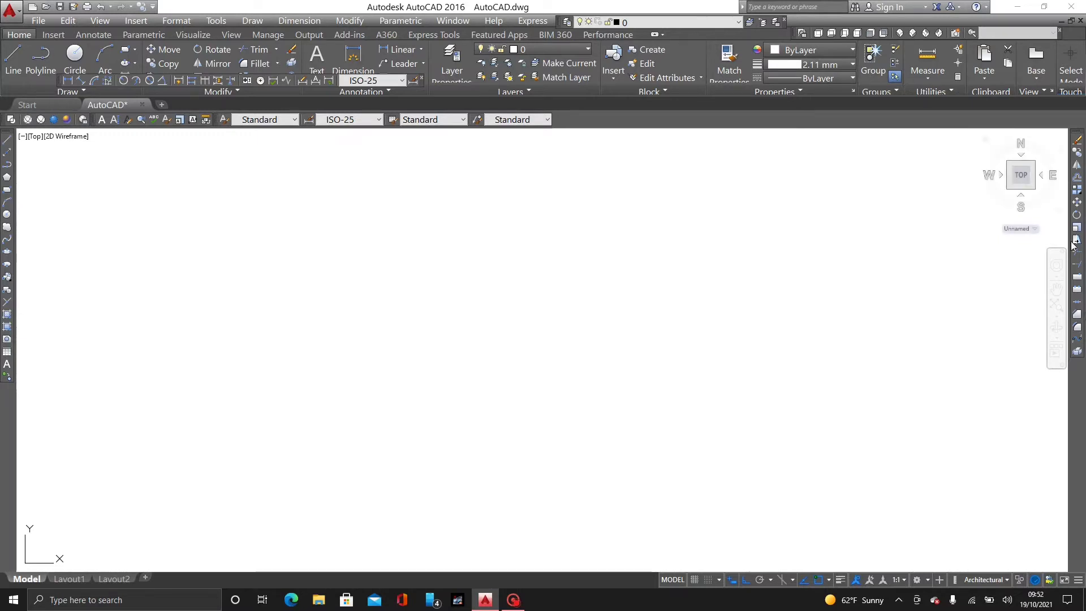
# Step: Make black the current colour and draw a 25 by 30 rectangle with REC
pyautogui.click(813, 52)
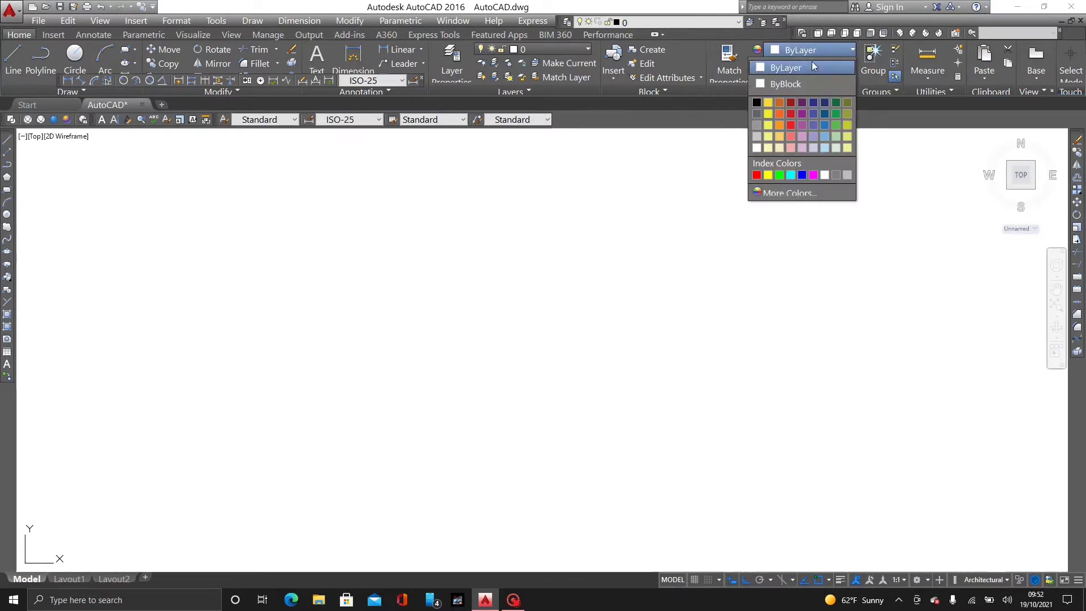
pyautogui.click(757, 102)
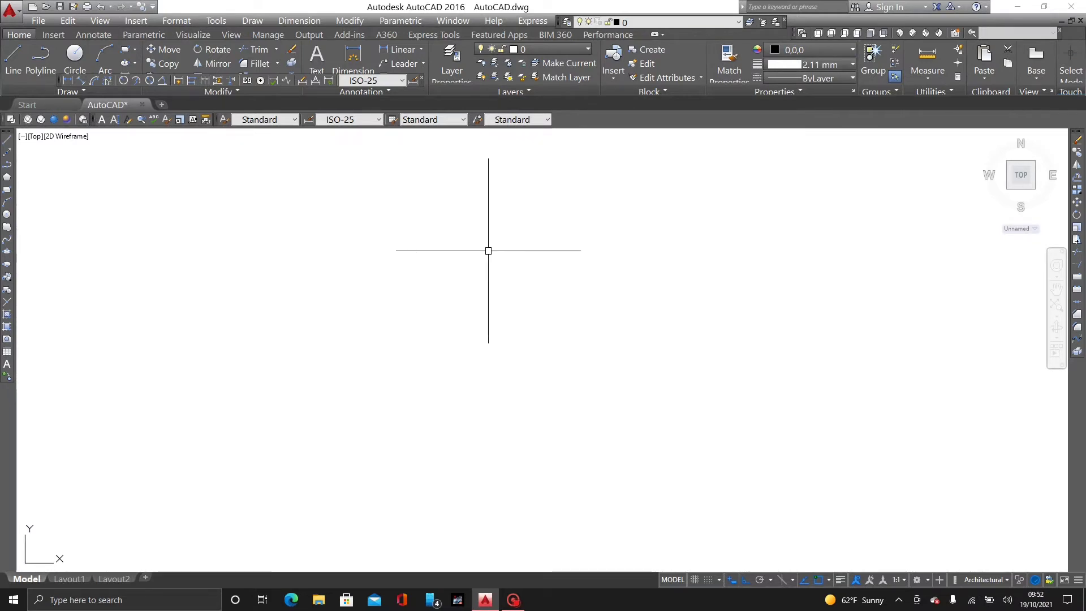
pyautogui.write('rec')
pyautogui.press('Return')
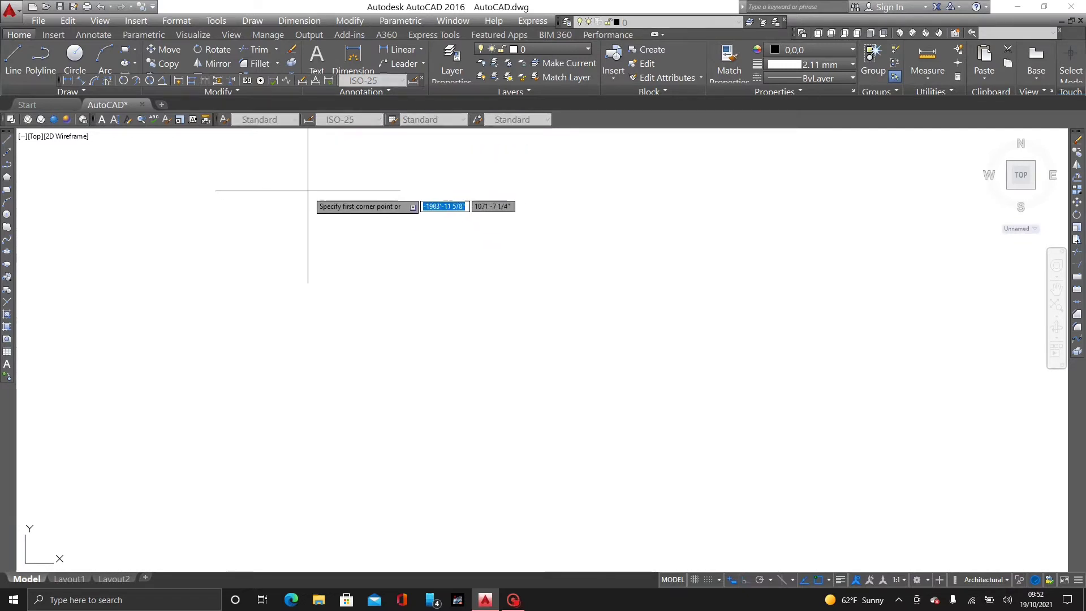
pyautogui.click(270, 173)
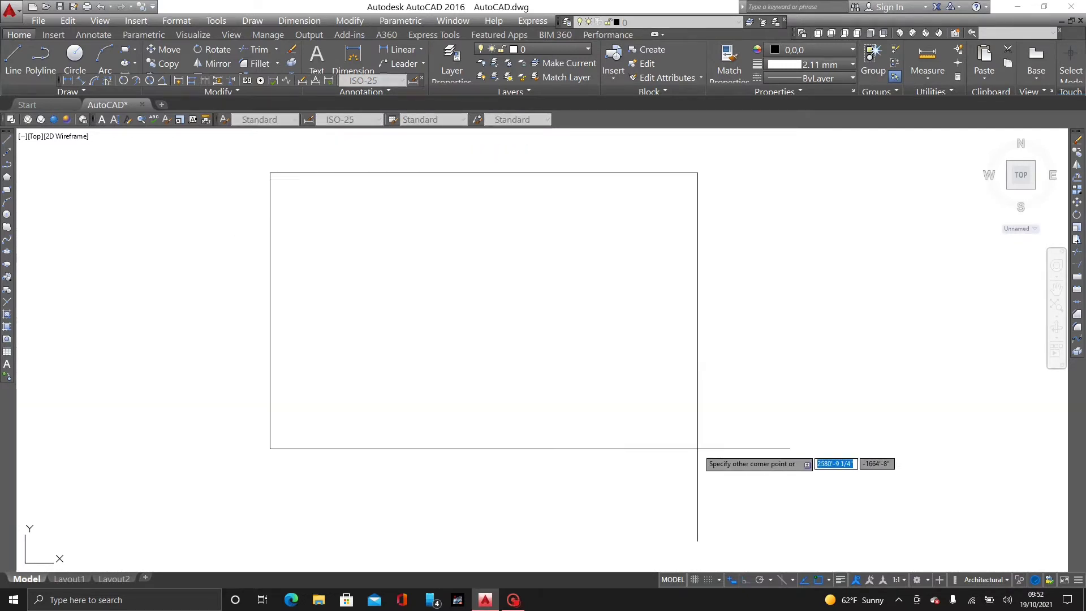
pyautogui.write('25')
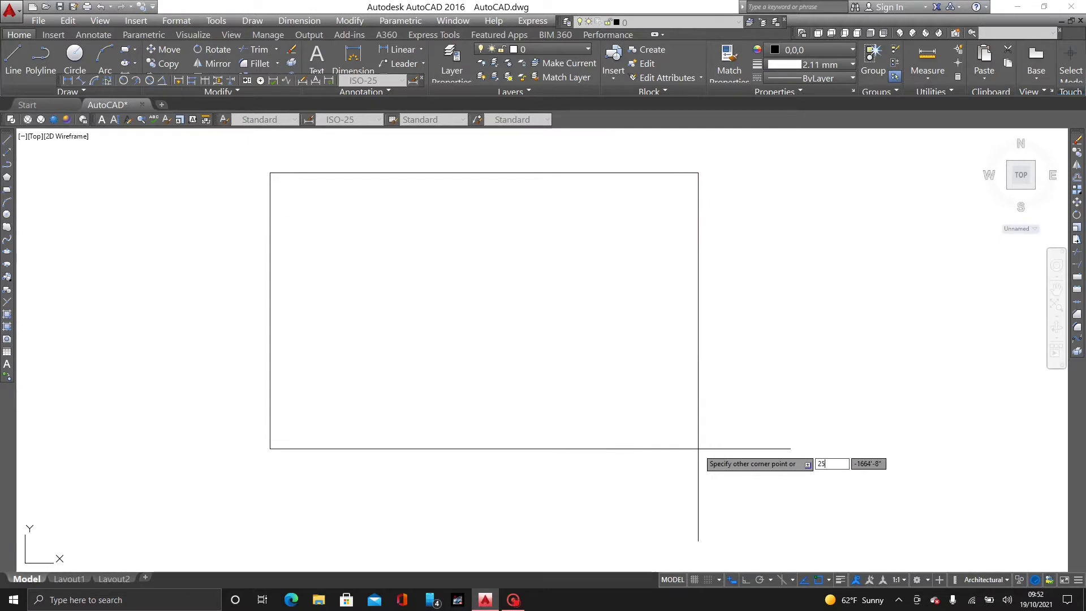
pyautogui.press('Tab')
pyautogui.write('30')
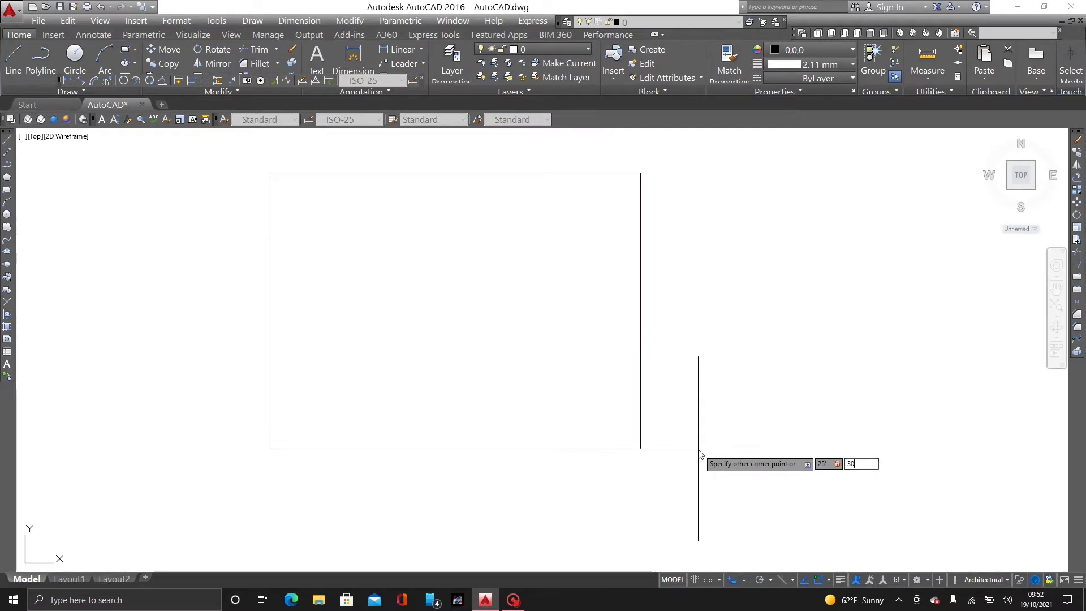
pyautogui.press('Escape')
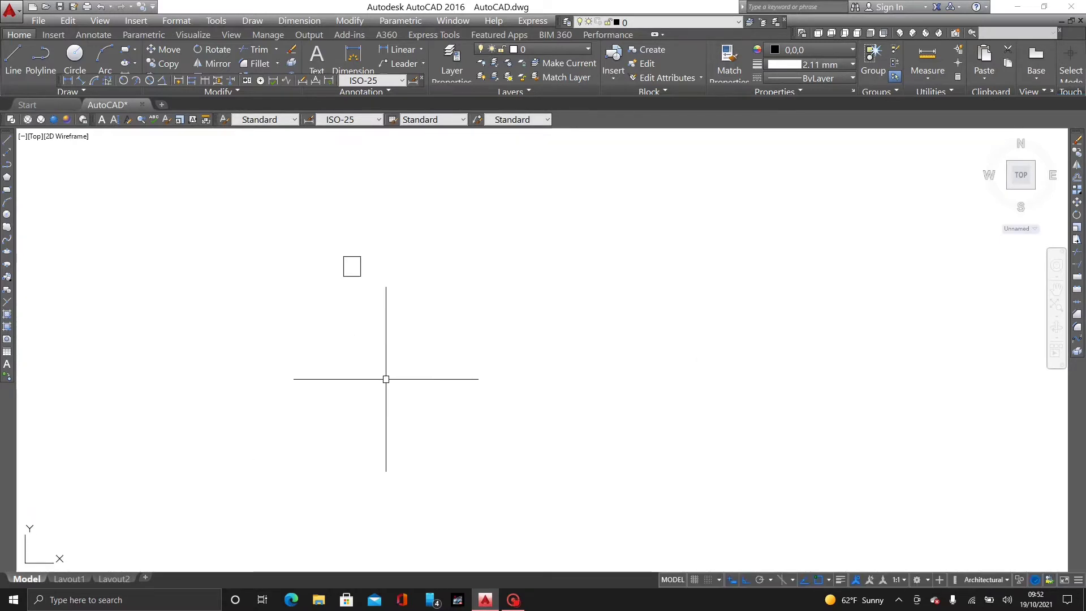
# Step: Zoom in and pan to center the room rectangle in the view
pyautogui.scroll(5, 334, 255)
pyautogui.moveTo(358, 237); pyautogui.dragTo(417, 354, button='middle')
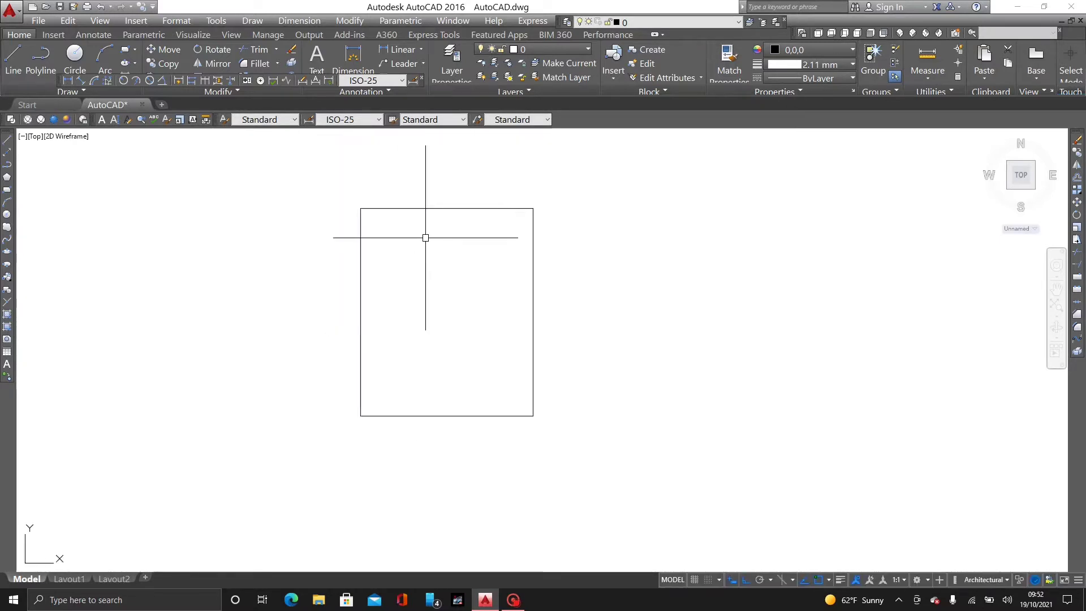
pyautogui.scroll(2, 427, 228)
pyautogui.moveTo(426, 300); pyautogui.dragTo(446, 300, button='middle')
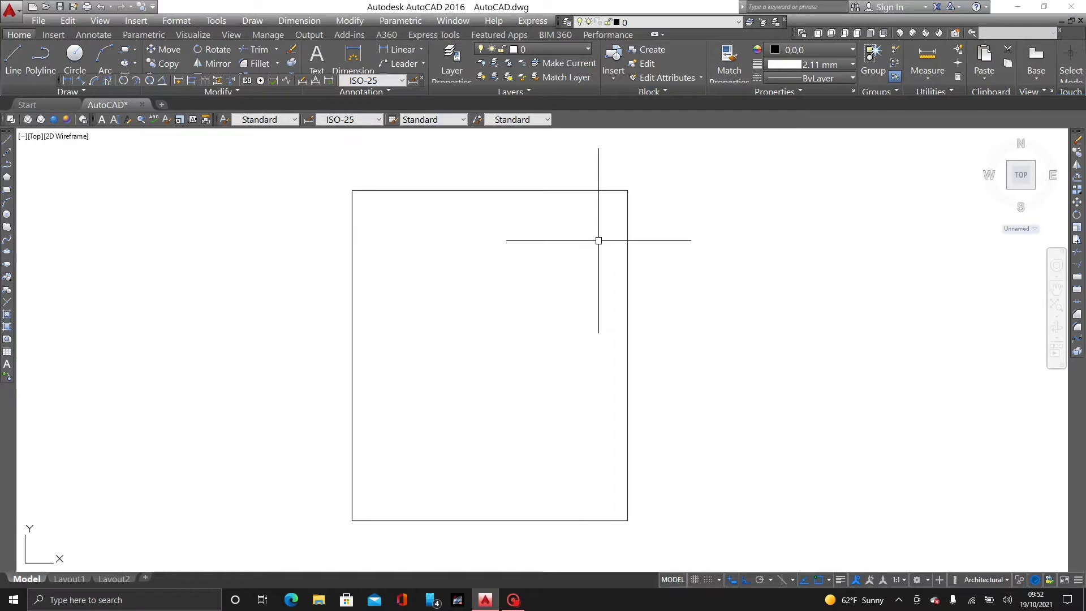
# Step: Offset the room rectangle 5 units inward to form double-line walls
pyautogui.write('o')
pyautogui.press('Return')
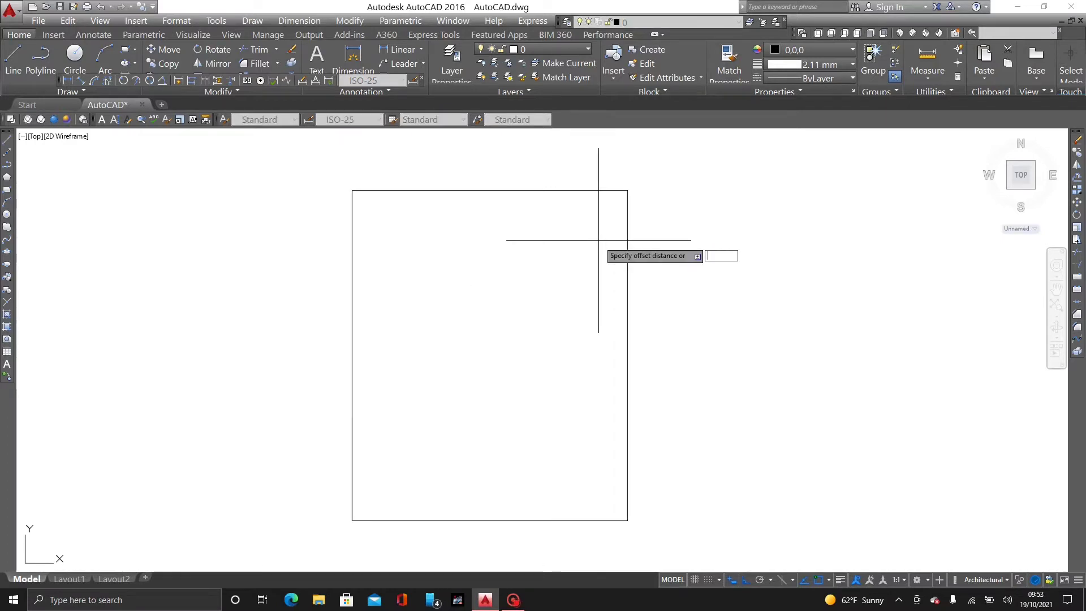
pyautogui.write('5')
pyautogui.press('Return')
pyautogui.click(606, 194)
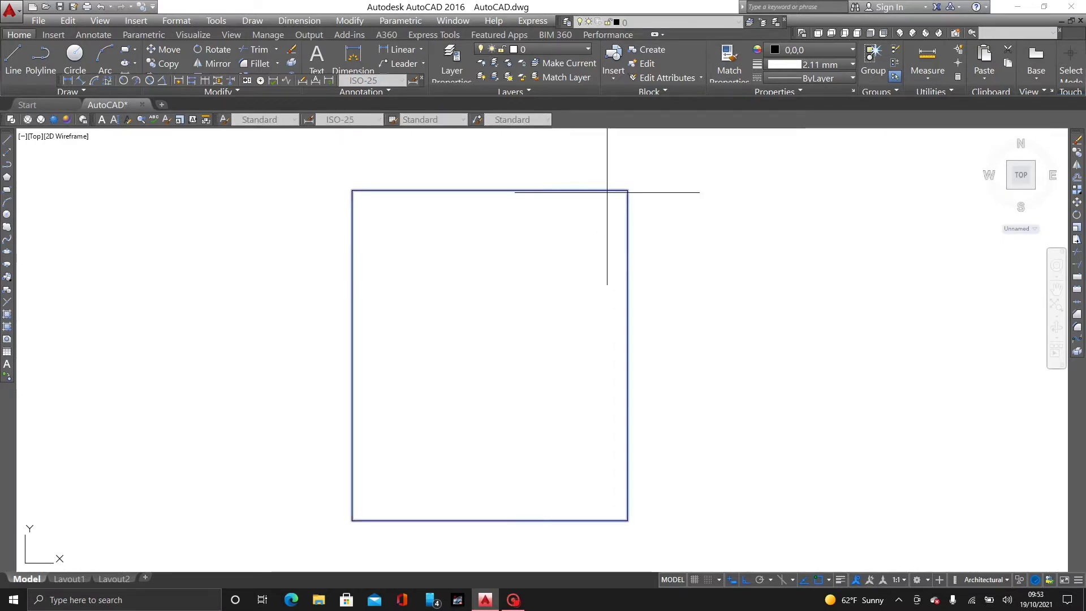
pyautogui.click(566, 266)
pyautogui.press('Return')
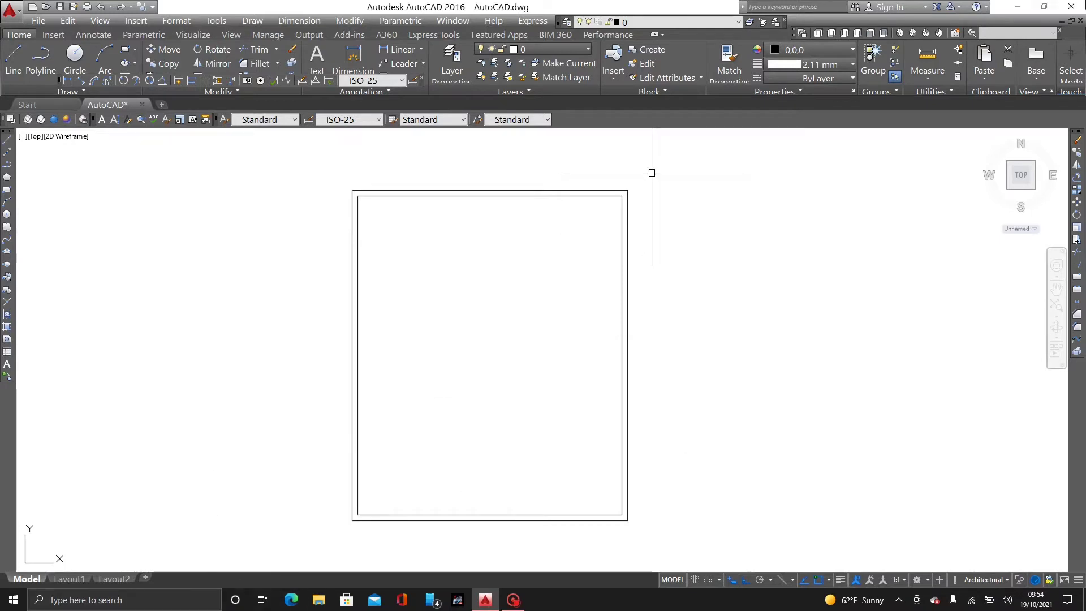
# Step: Minimize AutoCAD, launch Chrome and search Google for 'free cad blocks download'
pyautogui.click(1020, 7)
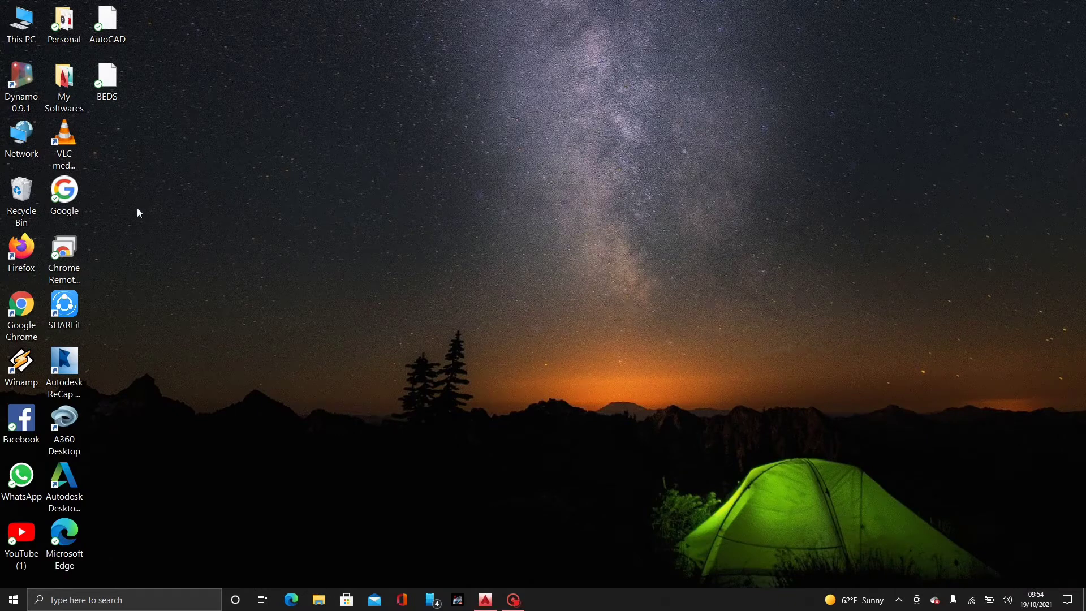
pyautogui.click(63, 212)
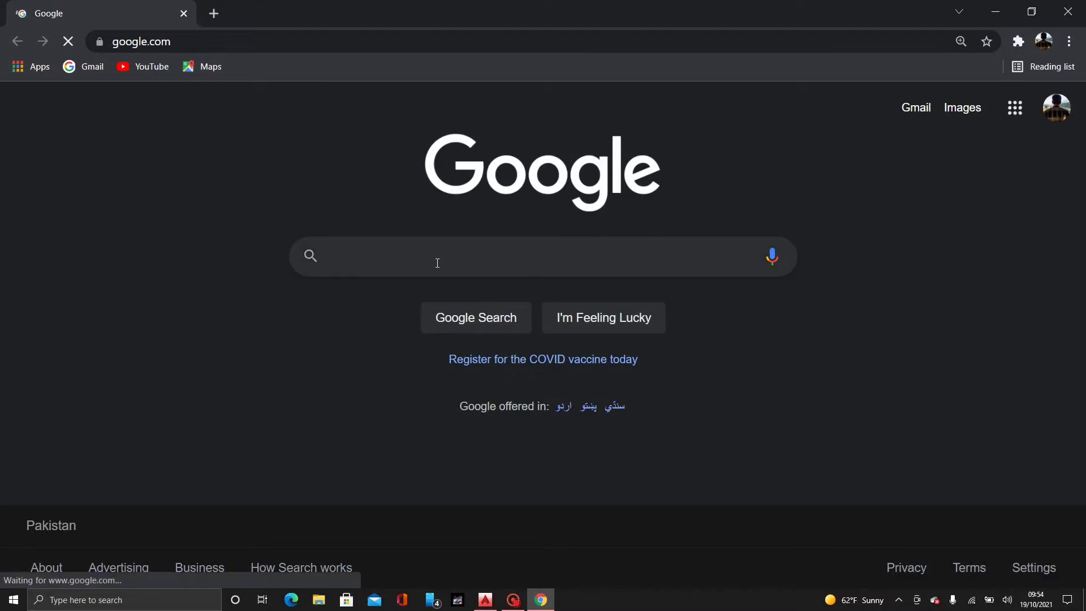
pyautogui.click(652, 267)
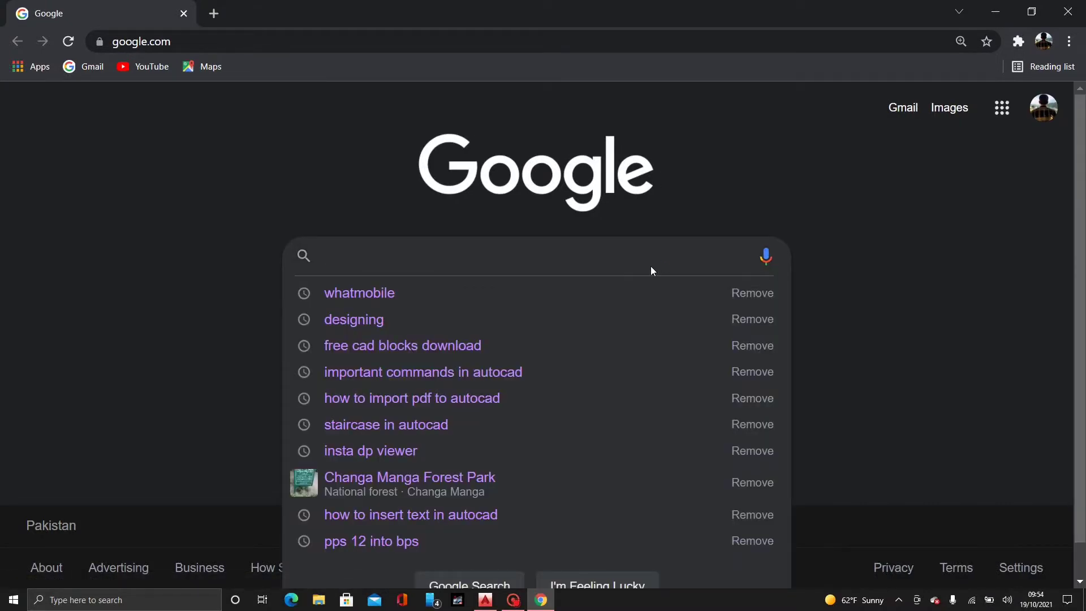
pyautogui.write('freed')
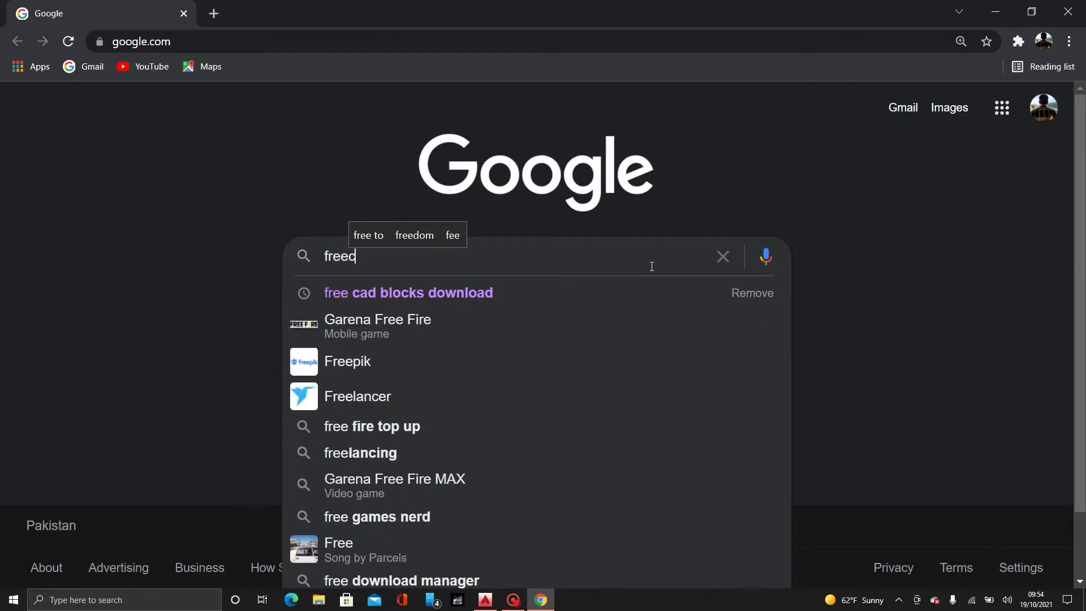
pyautogui.press('BackSpace')
pyautogui.write('cad')
pyautogui.press('BackSpace')
pyautogui.press('BackSpace')
pyautogui.press('BackSpace')
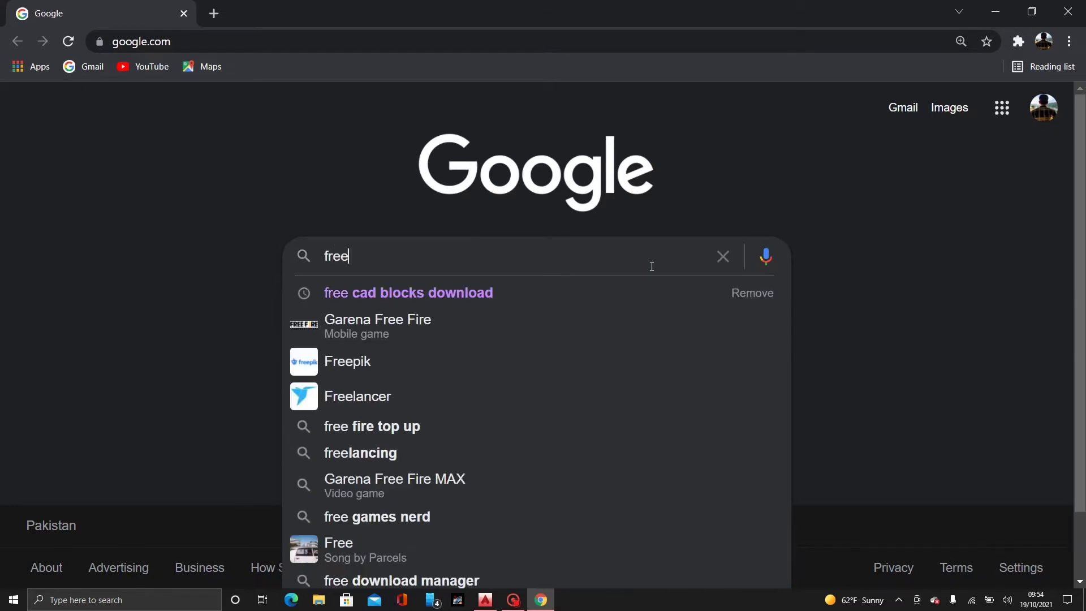
pyautogui.write(' cad ')
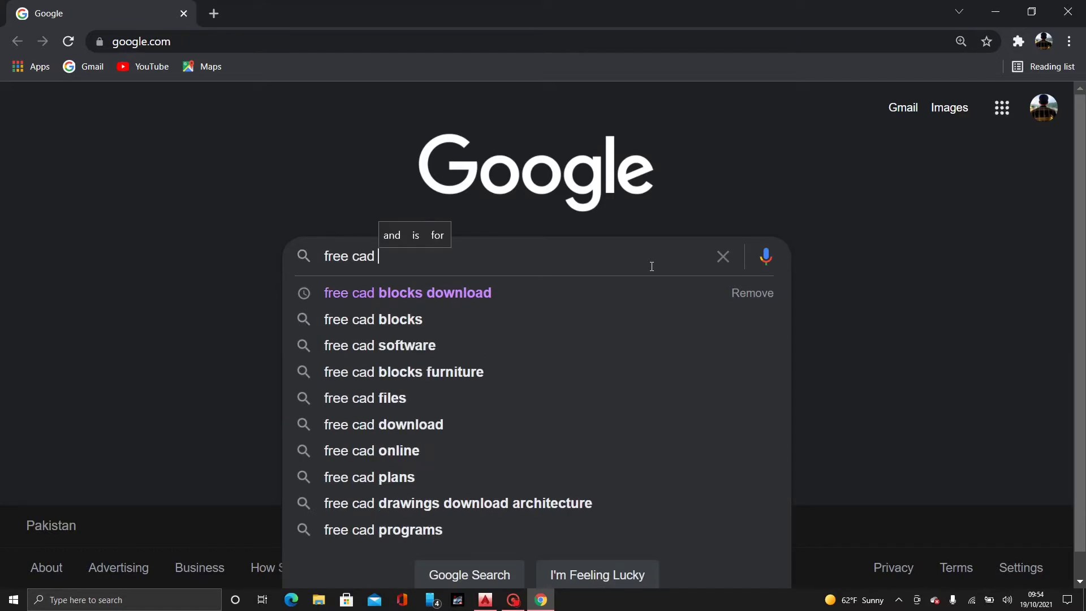
pyautogui.write('block')
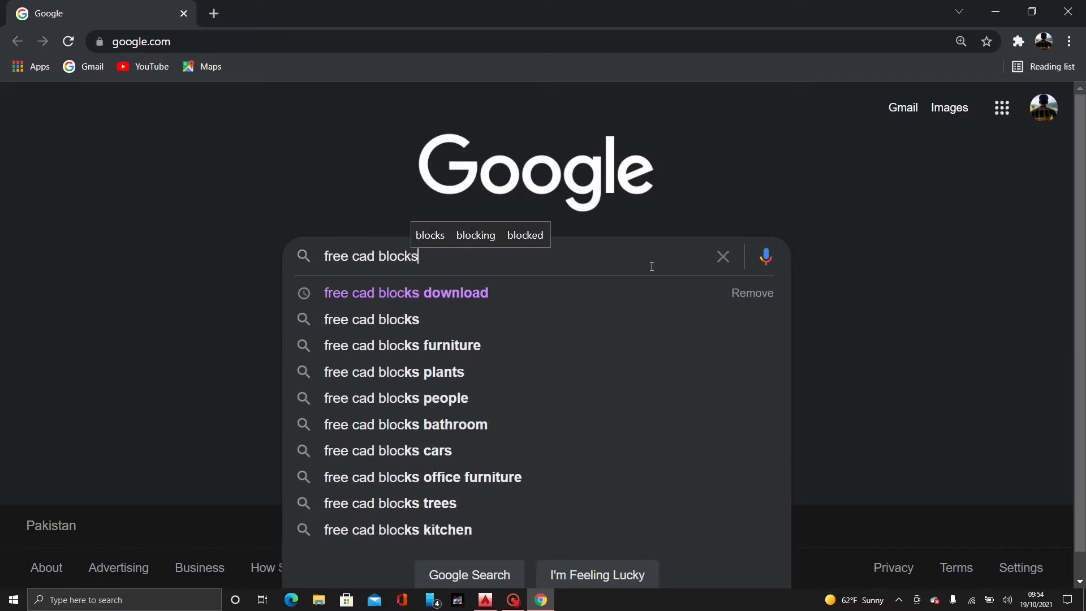
pyautogui.write('s')
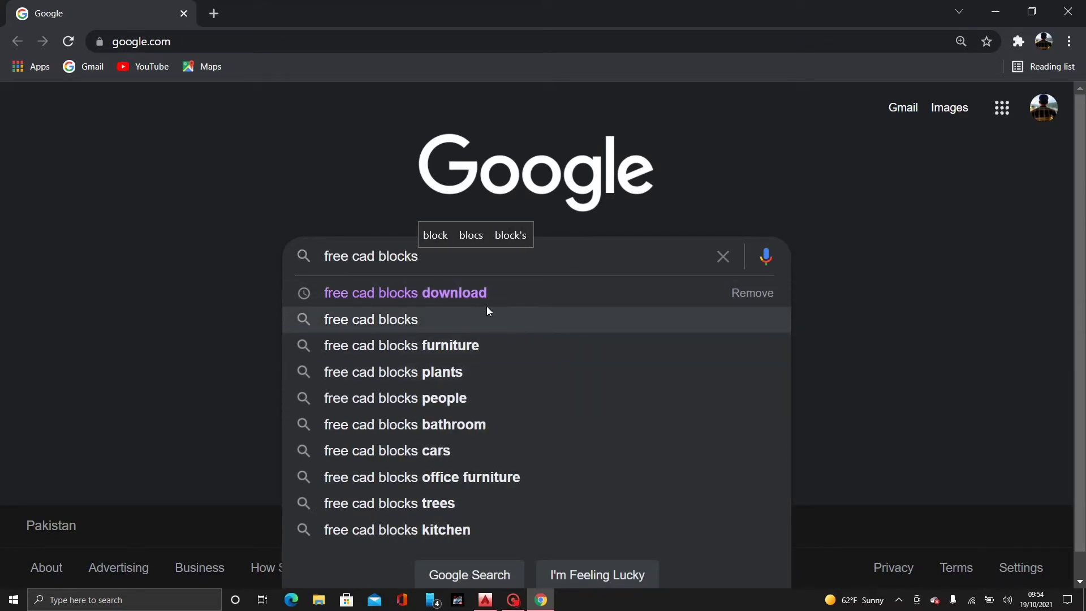
pyautogui.click(488, 307)
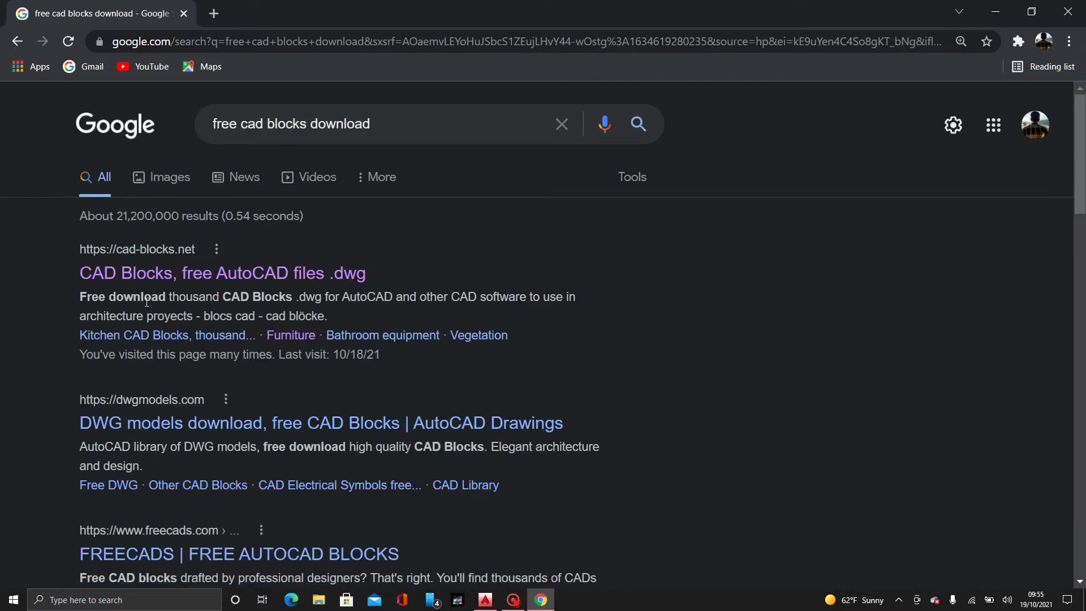
# Step: Open the cad-blocks.net result and scroll through its home page
pyautogui.click(173, 275)
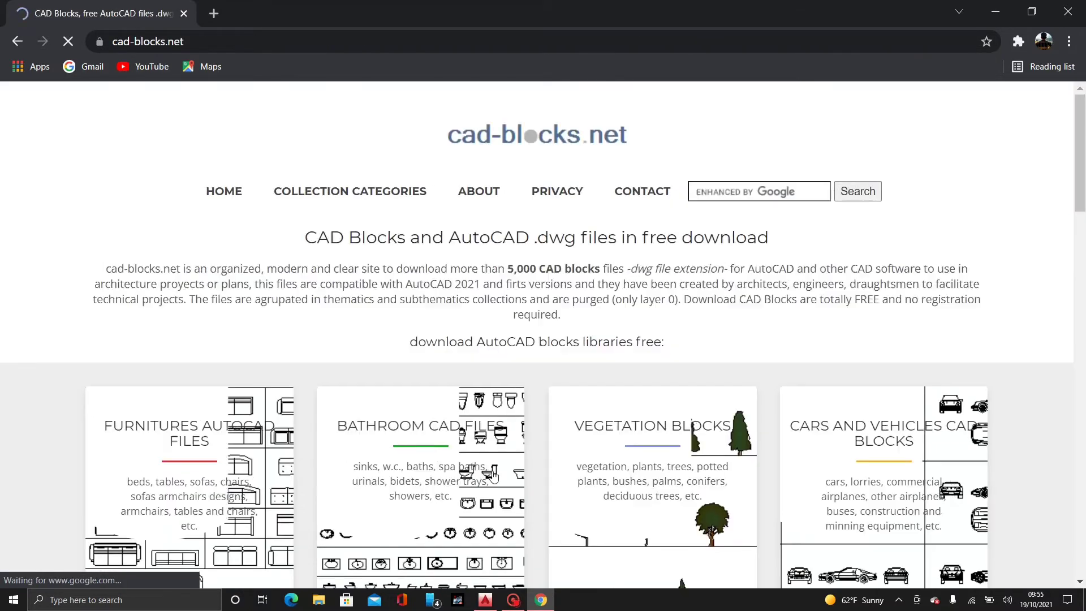
pyautogui.scroll(-4, 336, 407)
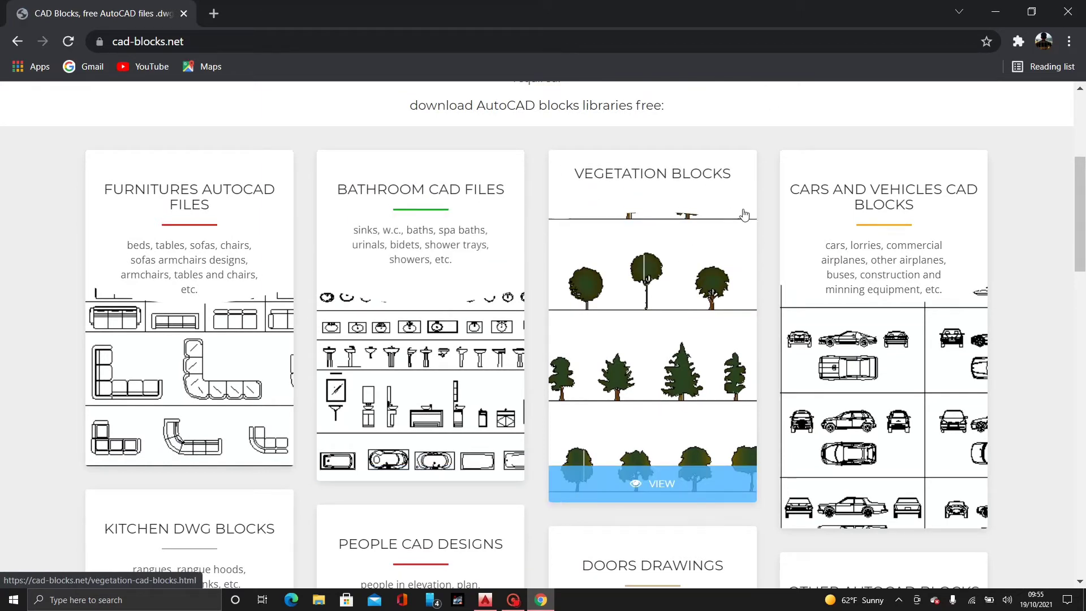
pyautogui.scroll(-1, 753, 237)
pyautogui.scroll(-2, 720, 310)
pyautogui.scroll(-1, 668, 322)
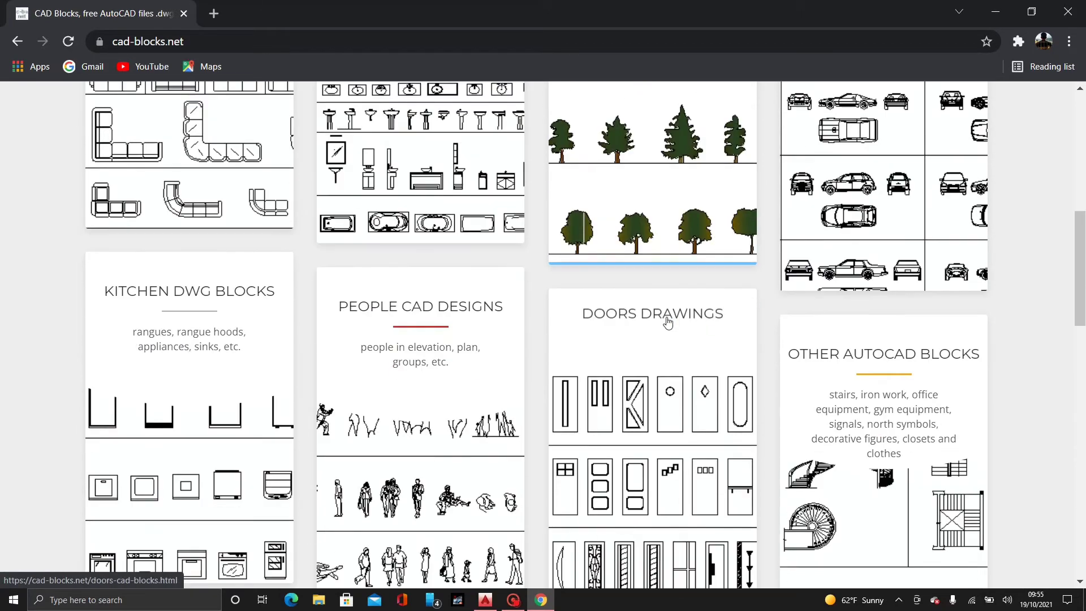
pyautogui.scroll(-1, 396, 294)
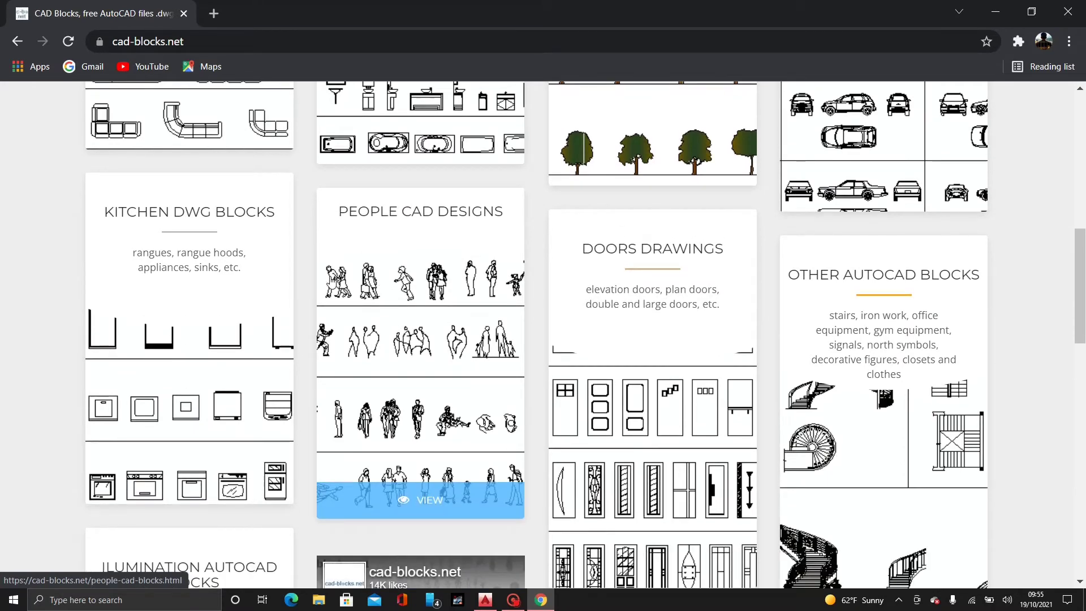
pyautogui.scroll(-1, 958, 315)
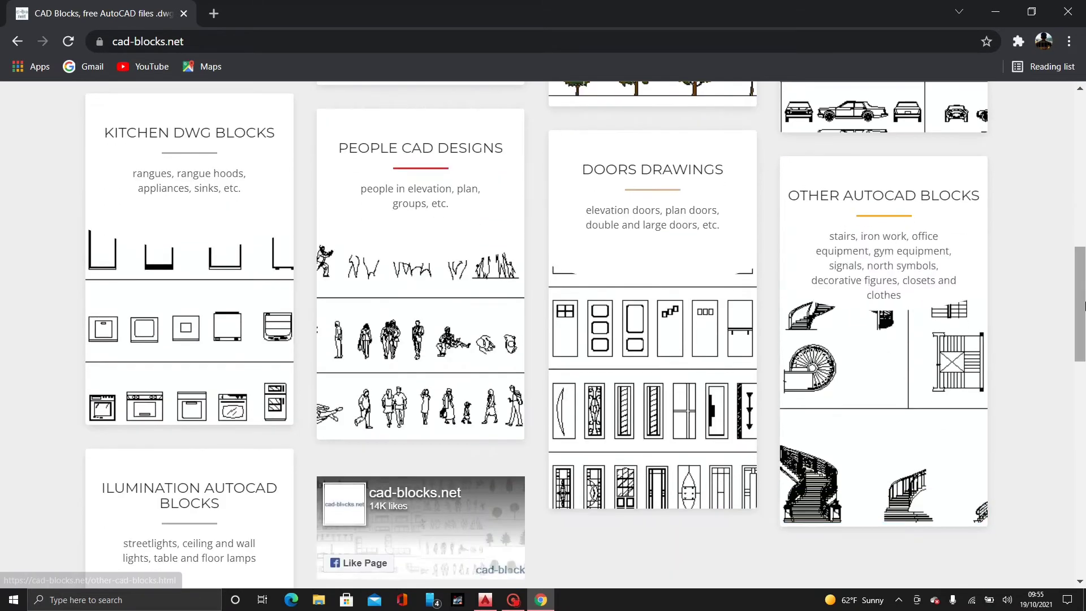
pyautogui.scroll(-1, 1061, 308)
pyautogui.scroll(-1, 1007, 320)
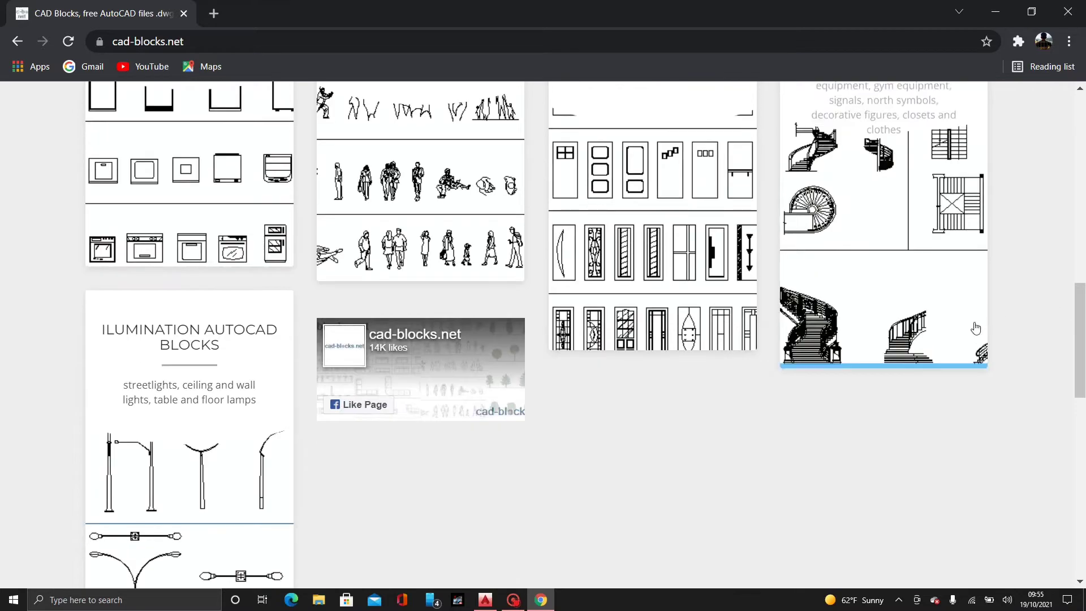
pyautogui.scroll(-2, 975, 328)
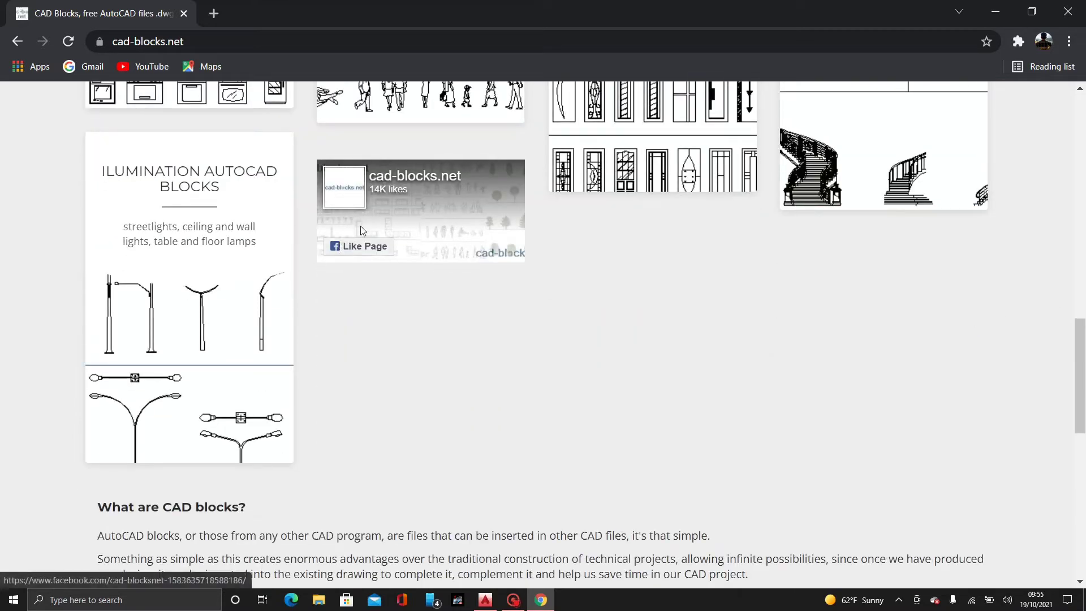
pyautogui.scroll(-3, 363, 230)
pyautogui.scroll(4, 362, 229)
pyautogui.scroll(6, 362, 226)
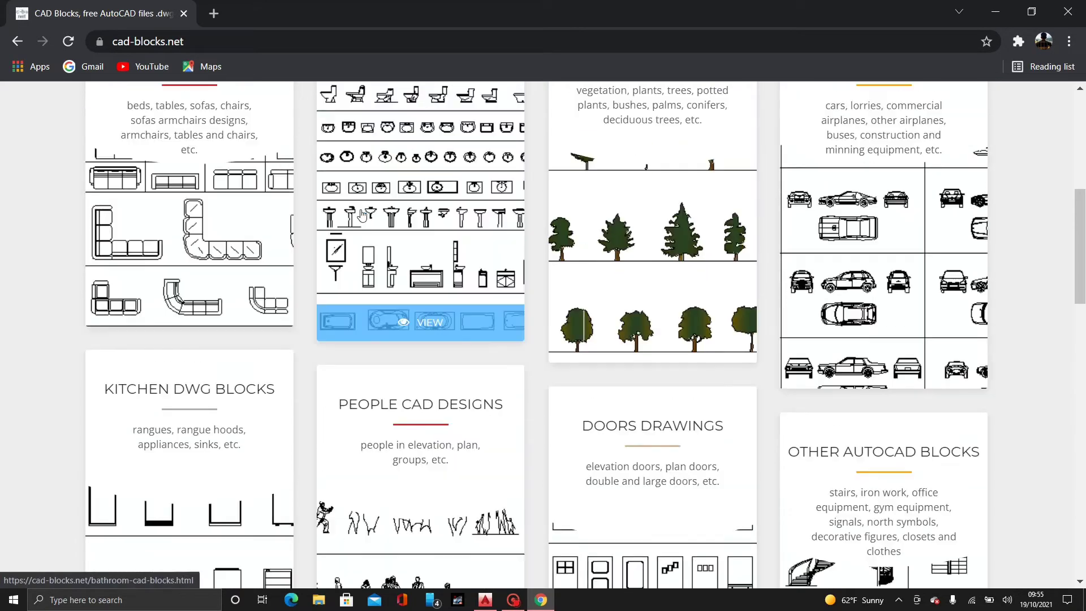
pyautogui.scroll(1, 362, 214)
pyautogui.scroll(3, 340, 254)
pyautogui.scroll(-2, 202, 423)
pyautogui.scroll(-1, 190, 371)
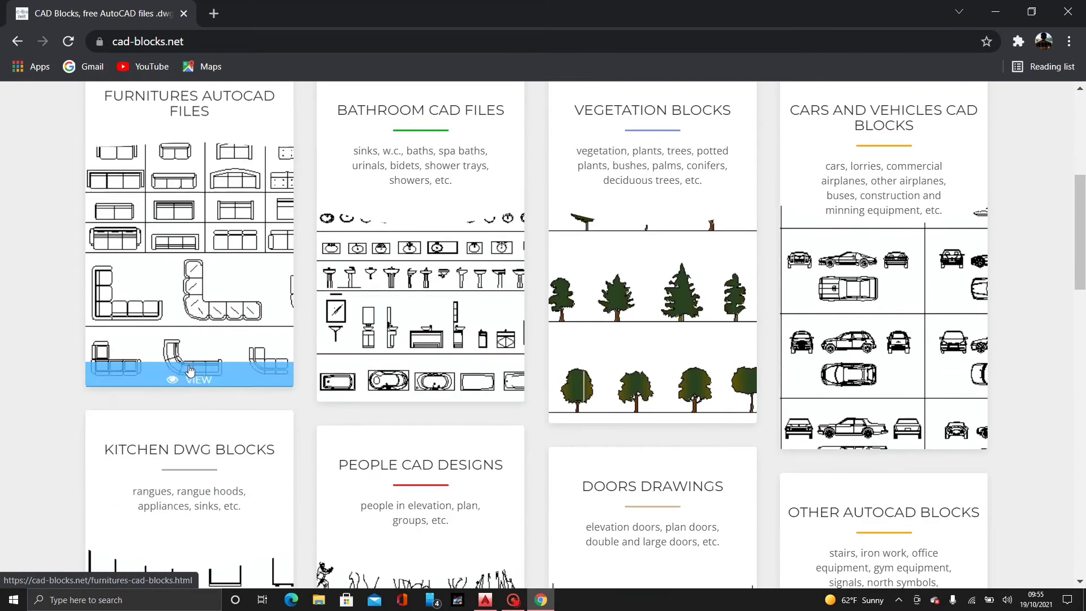
# Step: Open the Furnitures category and browse its bed, sofa and chair collections
pyautogui.click(191, 364)
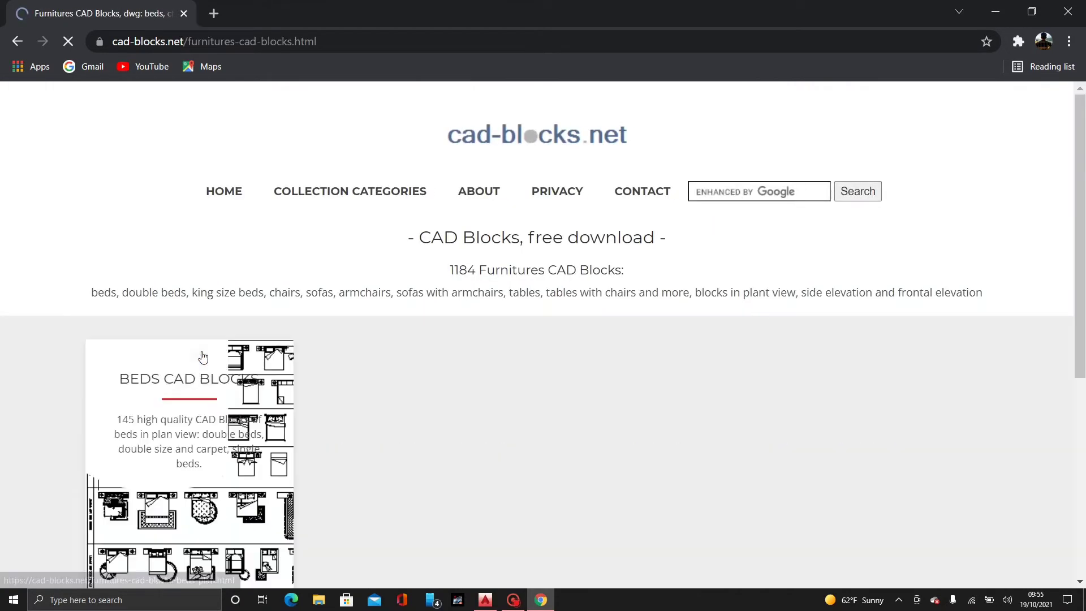
pyautogui.scroll(-2, 209, 354)
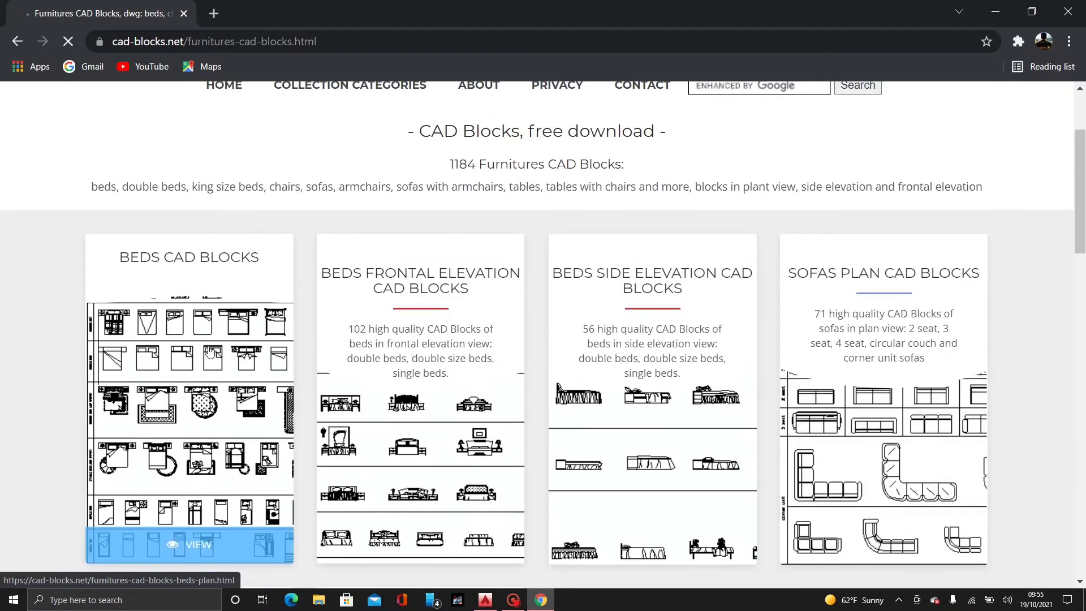
pyautogui.scroll(-1, 214, 339)
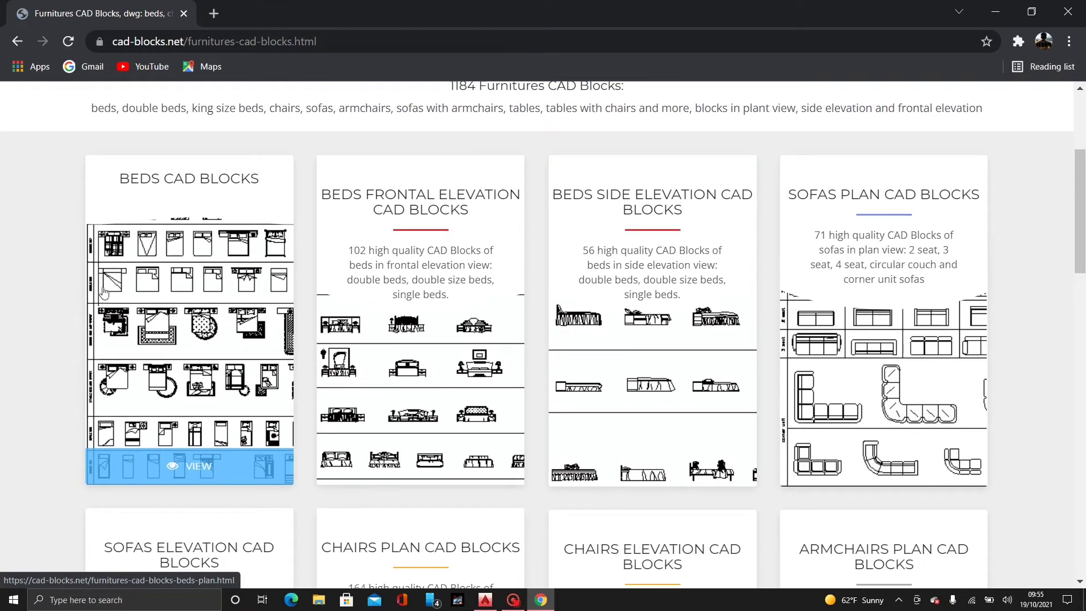
pyautogui.scroll(-1, 271, 239)
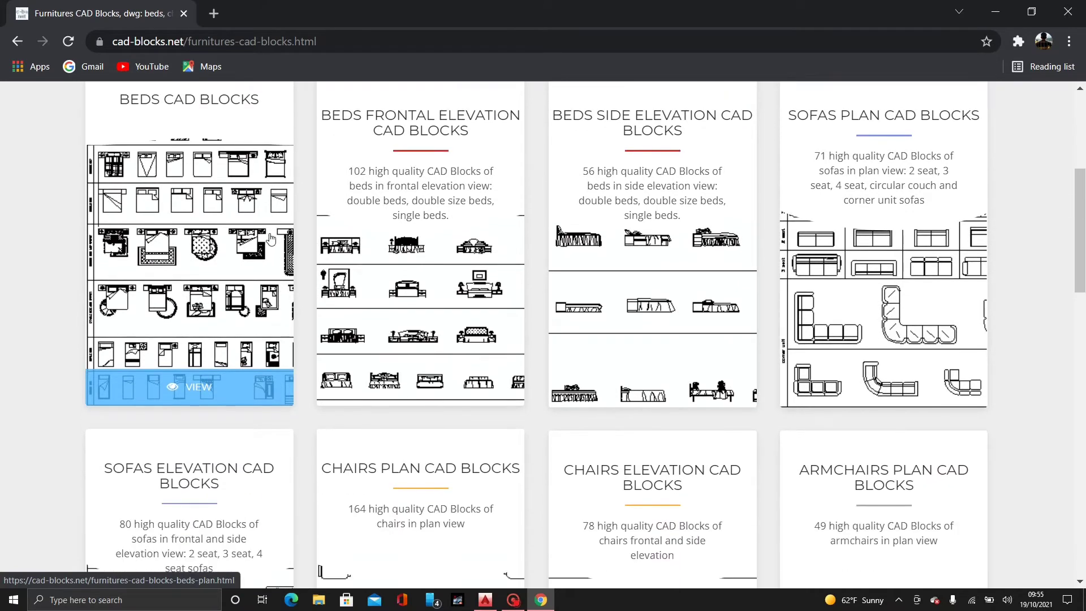
pyautogui.scroll(-1, 270, 239)
pyautogui.scroll(-4, 271, 240)
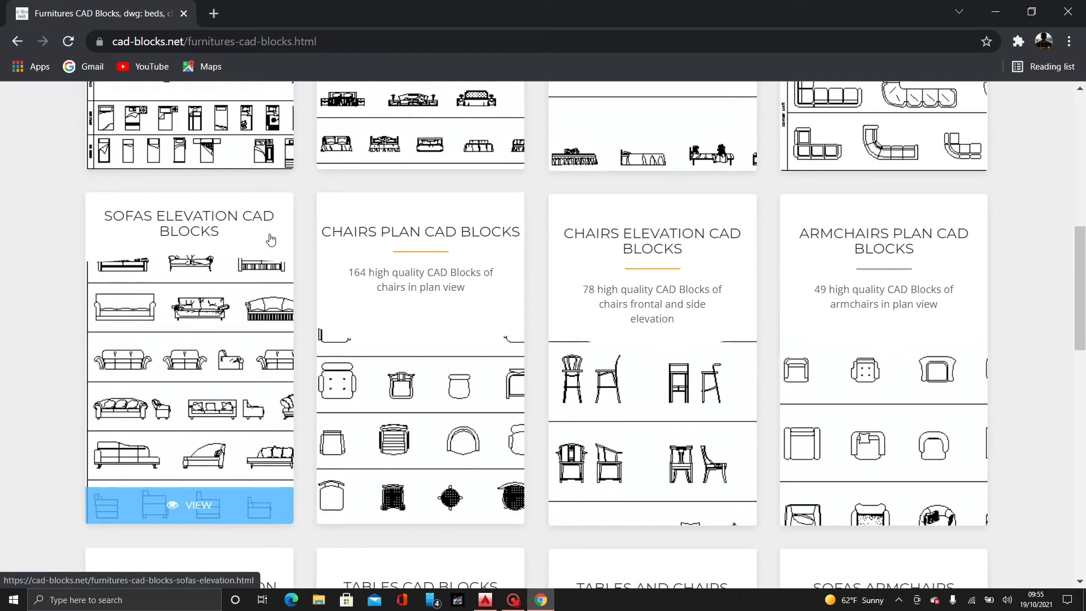
pyautogui.scroll(1, 271, 239)
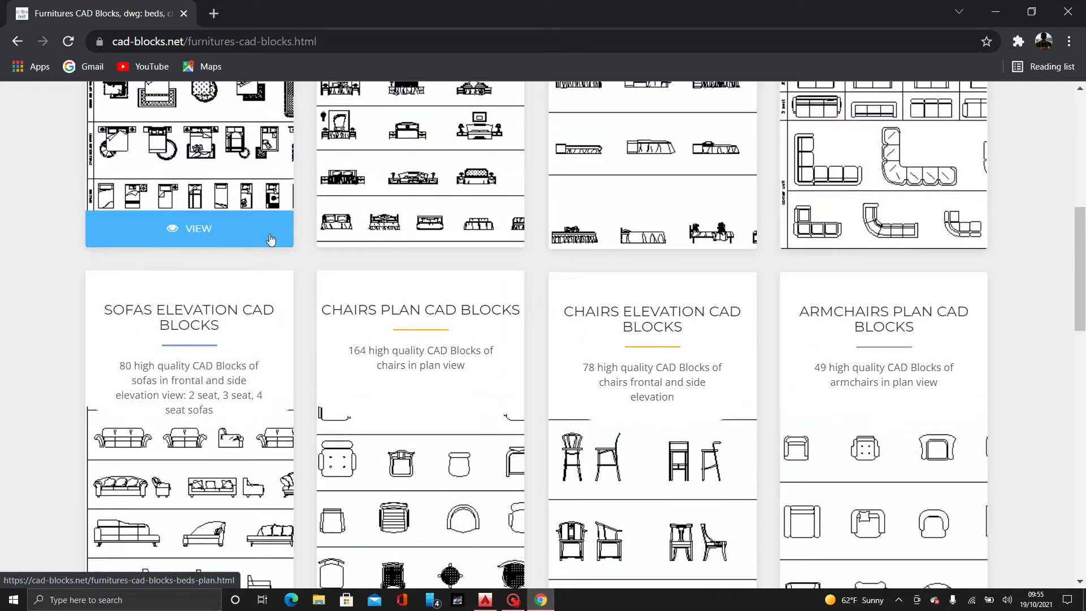
pyautogui.scroll(1, 270, 240)
pyautogui.scroll(2, 270, 239)
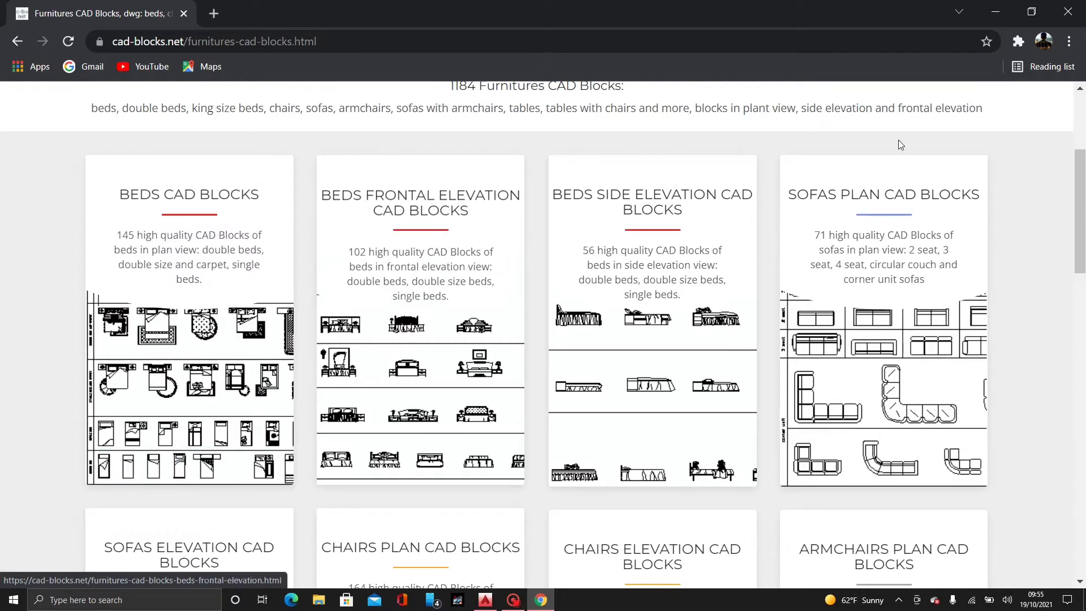
# Step: Download the 01-04-cad-blocks-net-sofas zip from Sofas Plan and show it in its folder
pyautogui.moveTo(883, 391)
pyautogui.click(871, 449)
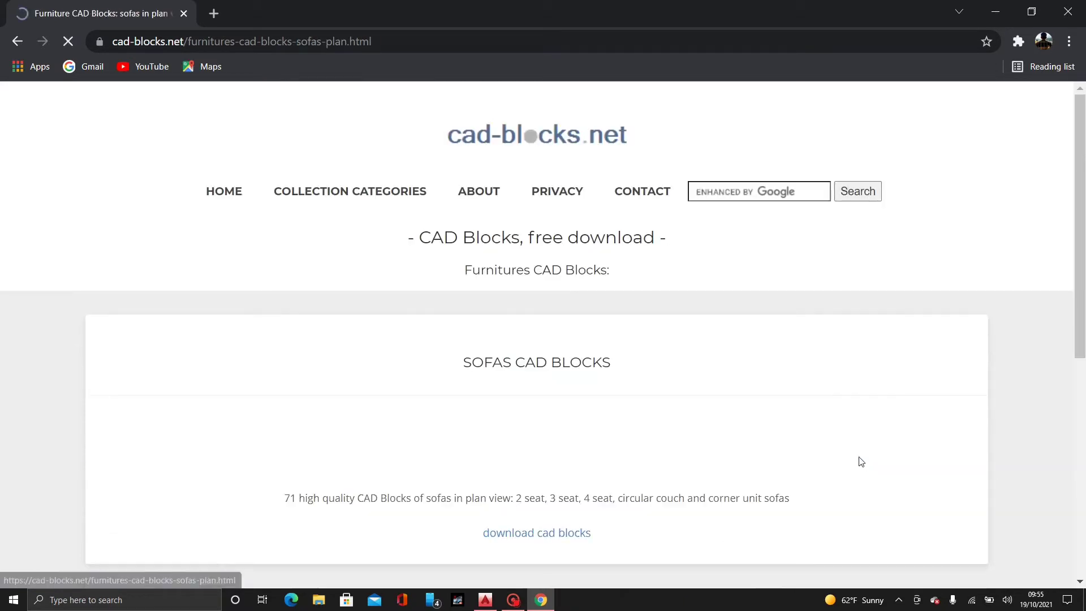
pyautogui.scroll(-3, 506, 326)
pyautogui.scroll(-5, 506, 326)
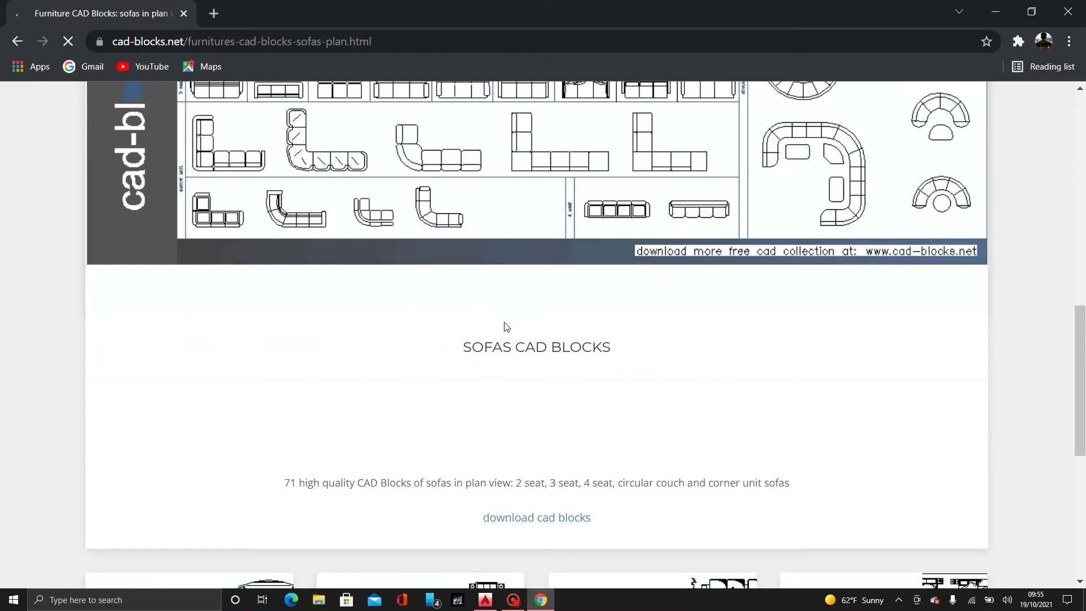
pyautogui.scroll(6, 631, 263)
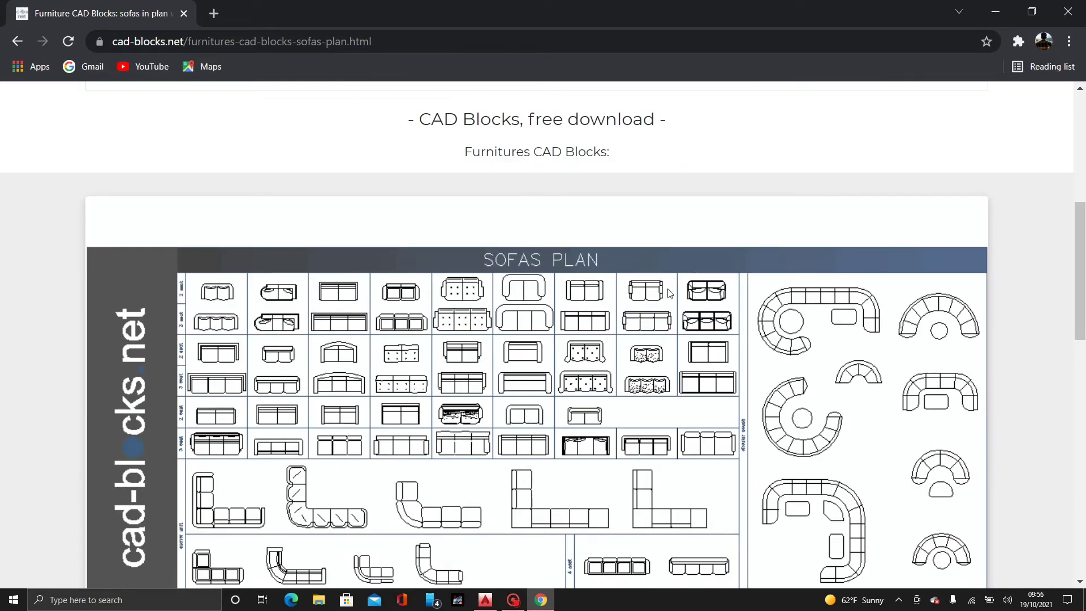
pyautogui.scroll(-3, 622, 308)
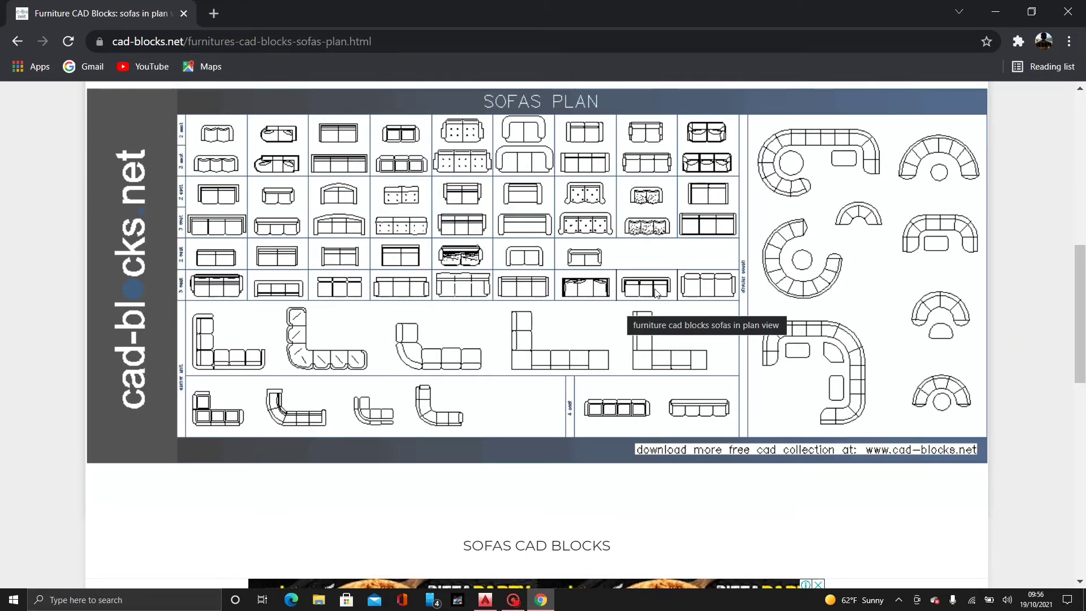
pyautogui.scroll(-4, 622, 308)
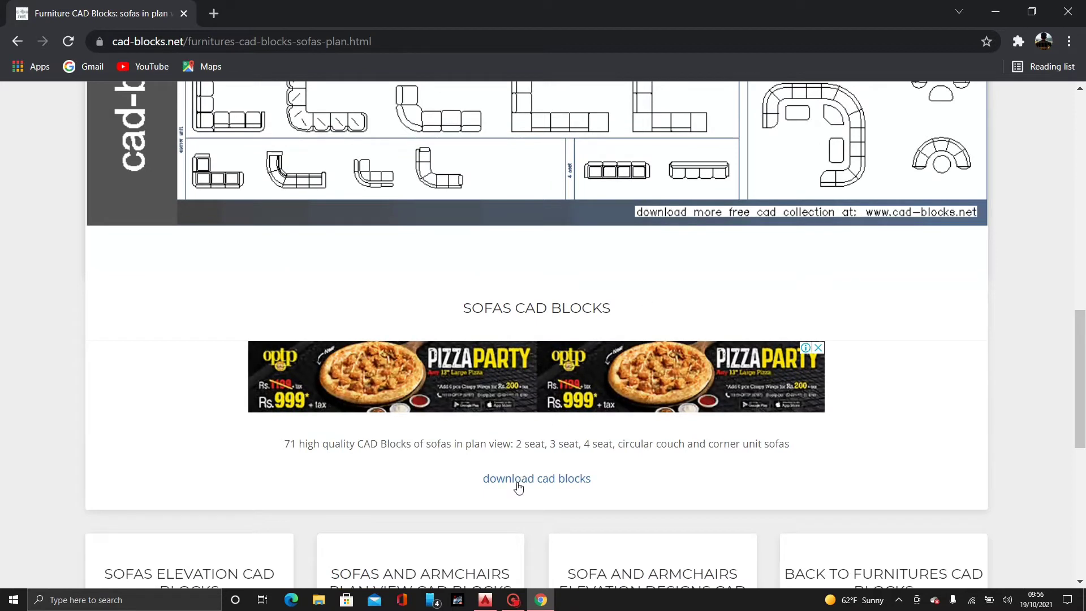
pyautogui.click(518, 487)
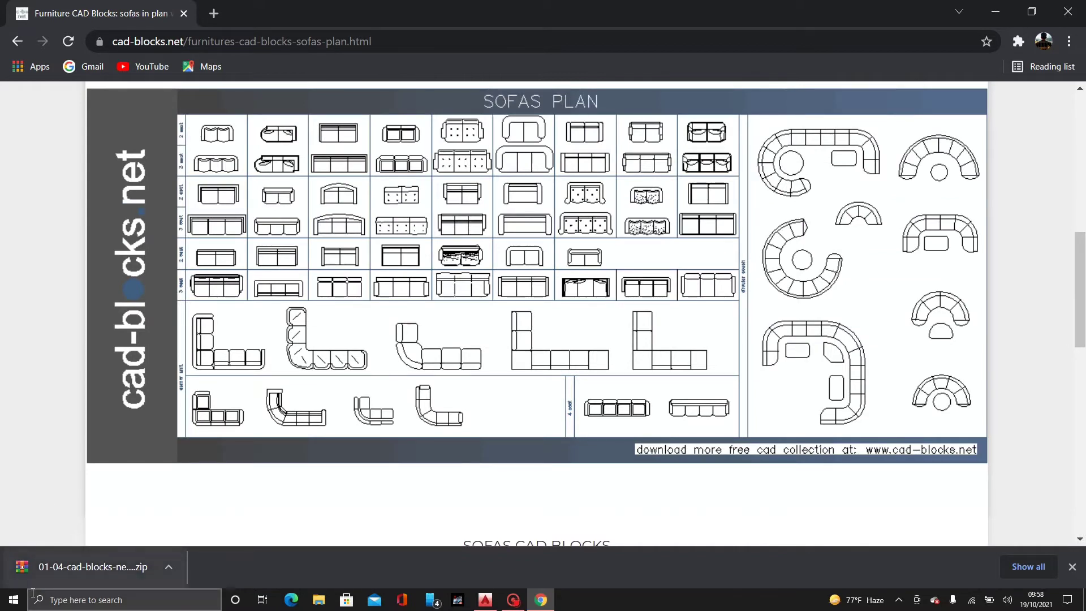
pyautogui.rightClick(40, 576)
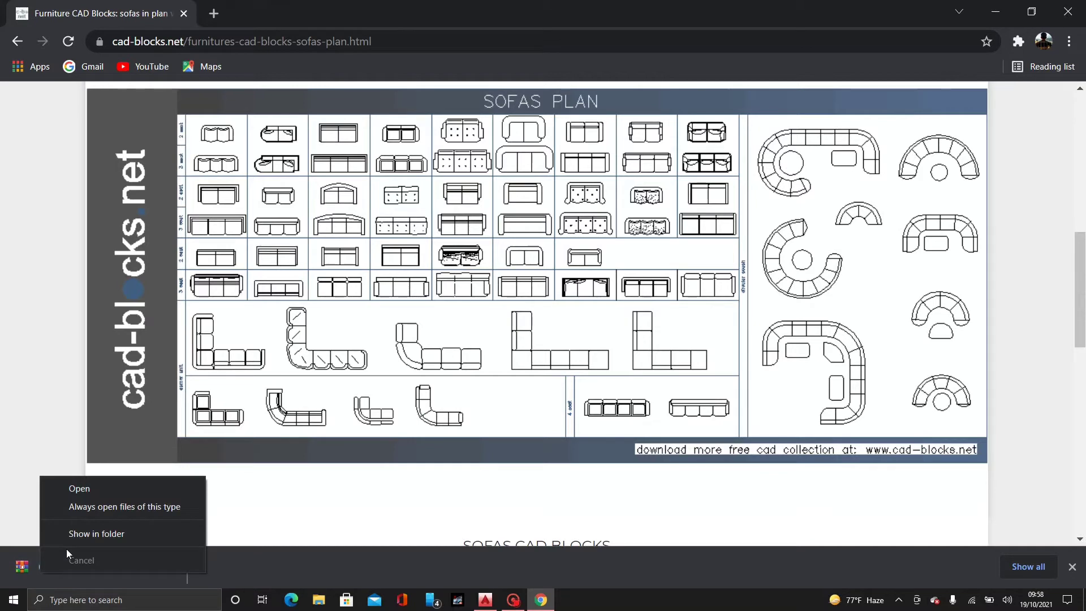
pyautogui.click(82, 535)
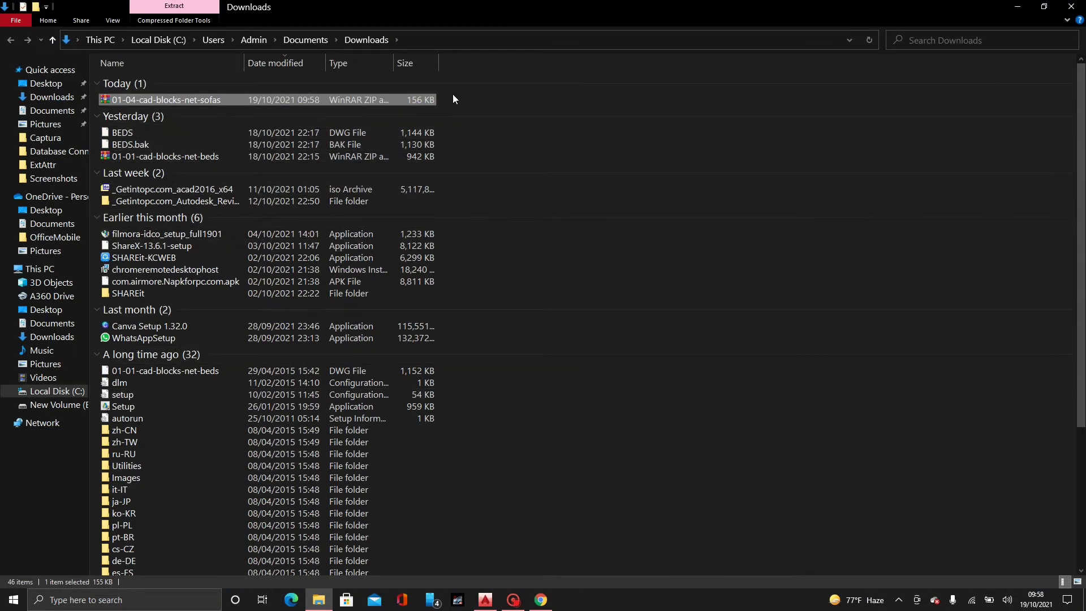
# Step: Extract the sofas zip and send a shortcut of the sofas DWG to the desktop
pyautogui.rightClick(131, 99)
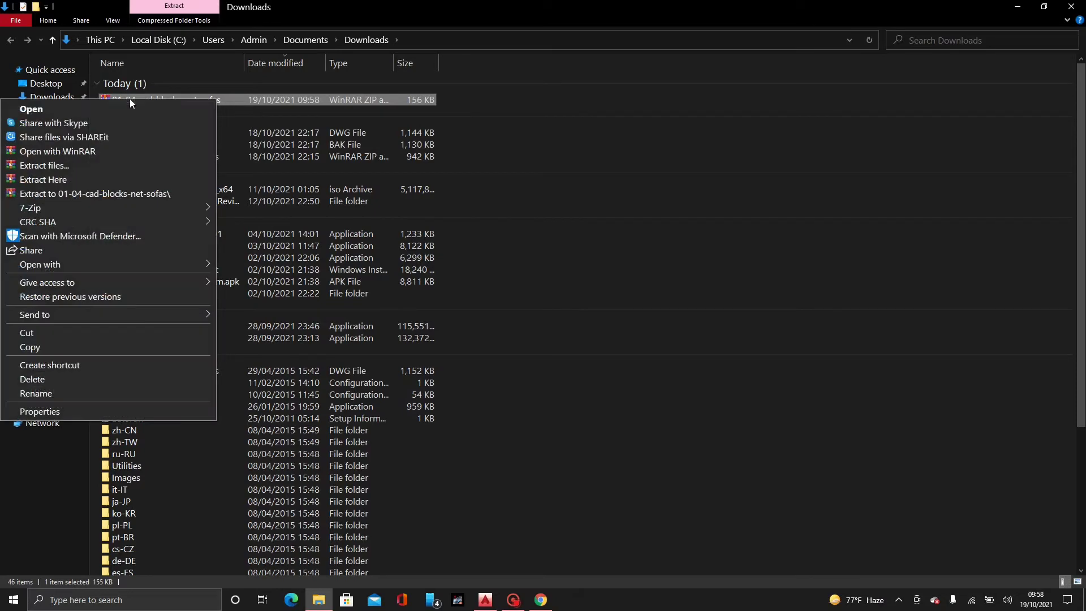
pyautogui.click(53, 180)
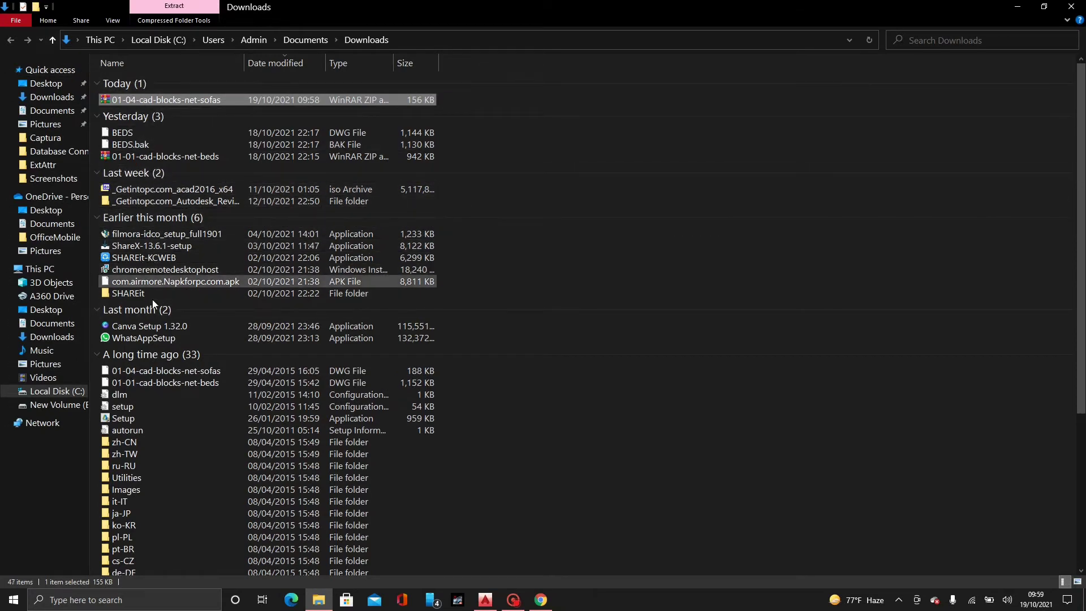
pyautogui.rightClick(206, 375)
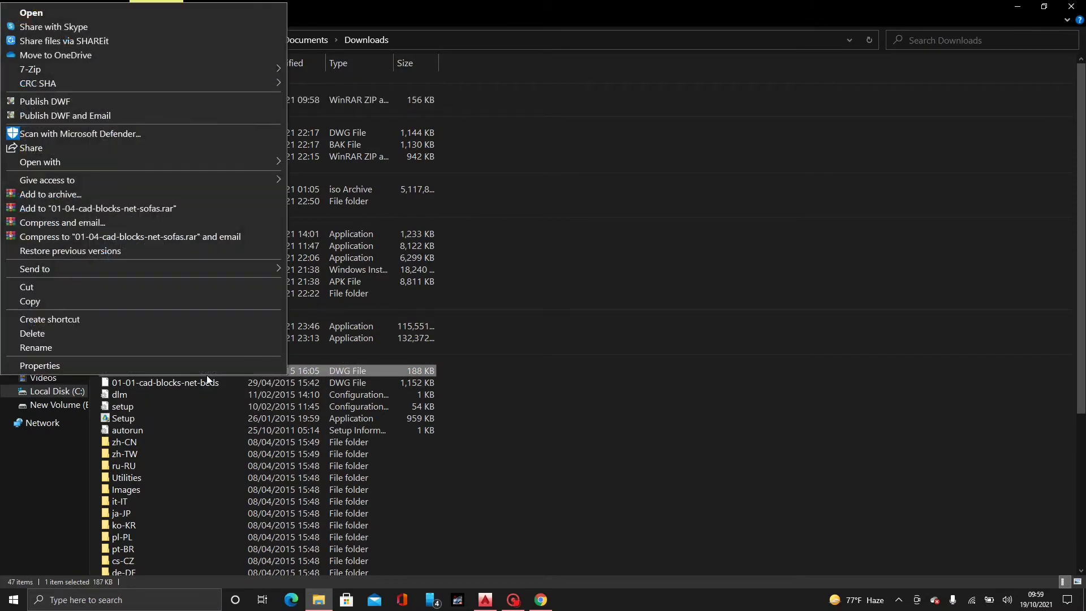
pyautogui.click(52, 14)
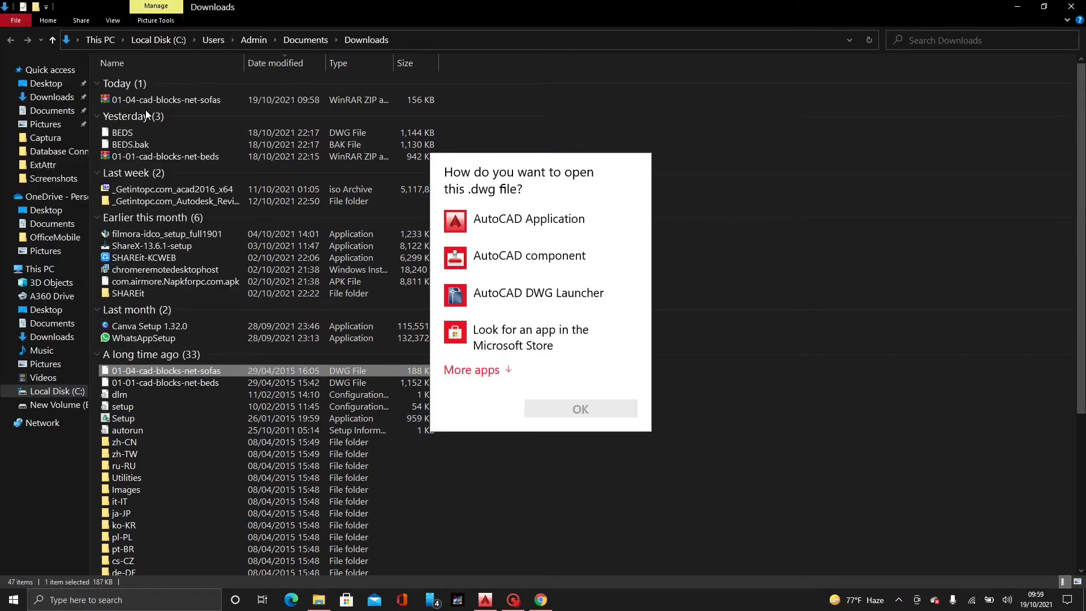
pyautogui.click(403, 161)
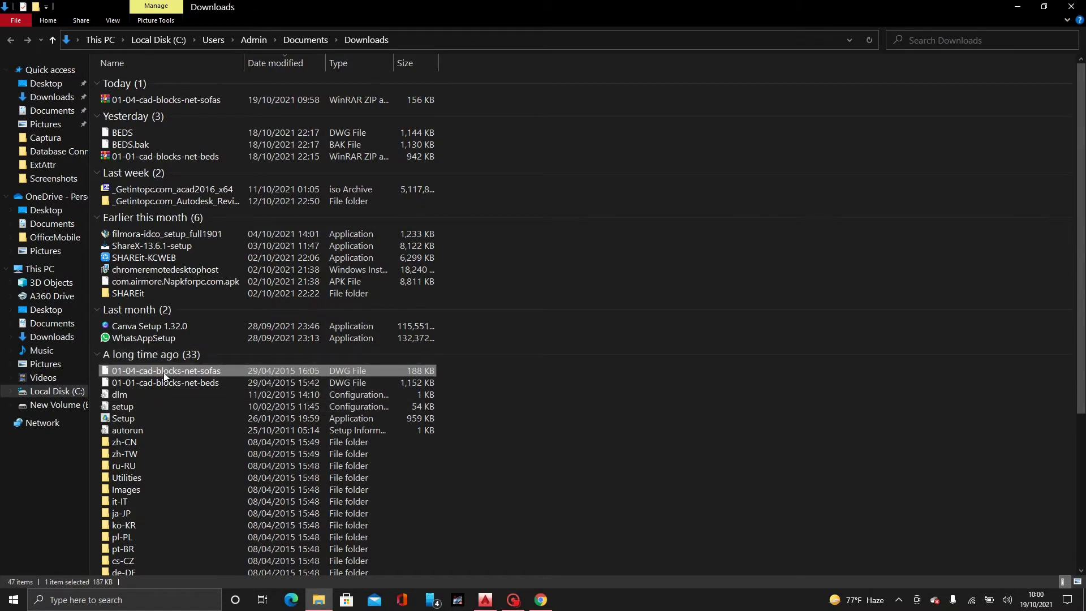
pyautogui.hotkey('shift', 'F10')
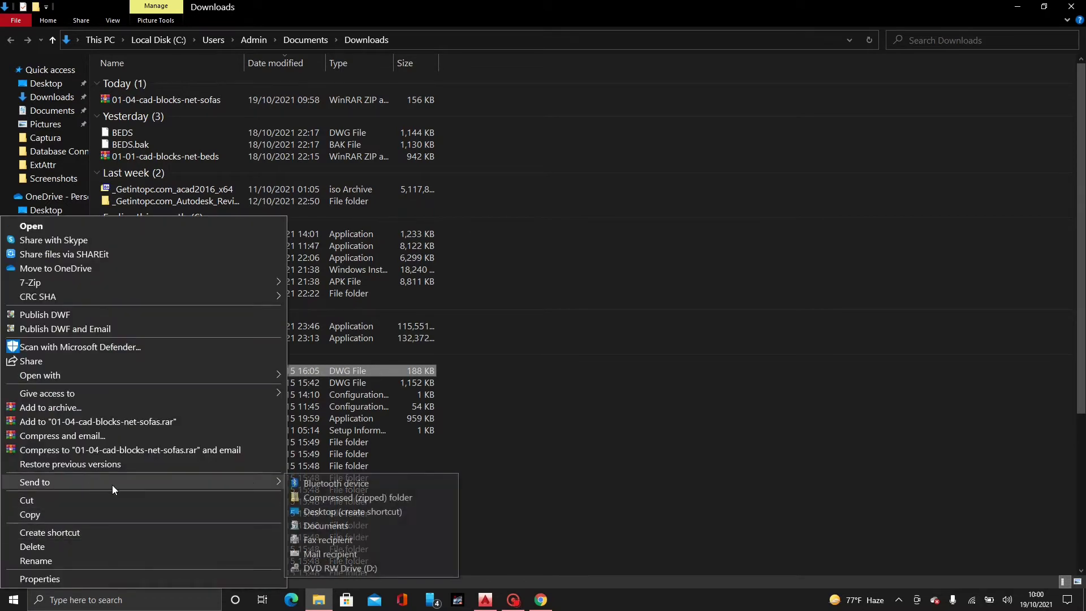
pyautogui.click(317, 512)
# Step: Minimize Explorer, refresh the desktop, and close the cad-blocks.net browser window
pyautogui.click(1017, 6)
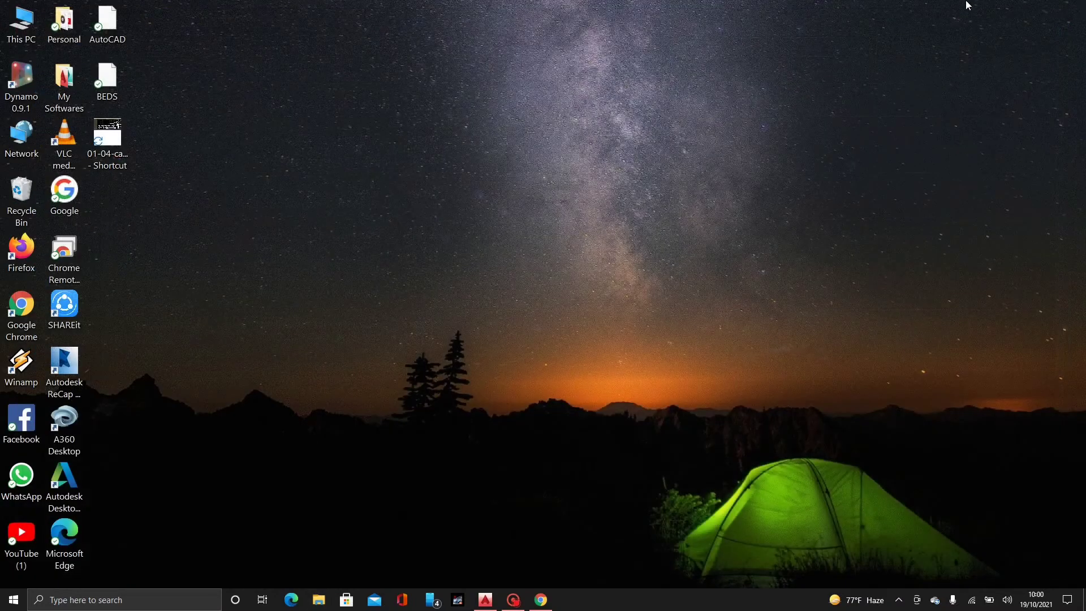
pyautogui.rightClick(651, 29)
pyautogui.click(541, 66)
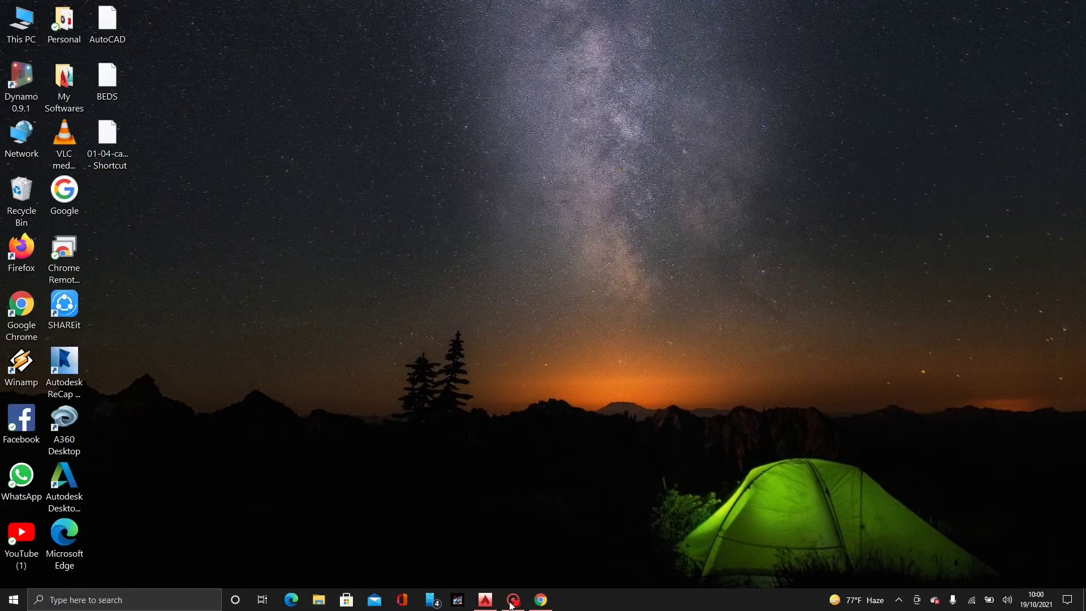
pyautogui.click(541, 599)
pyautogui.click(1068, 12)
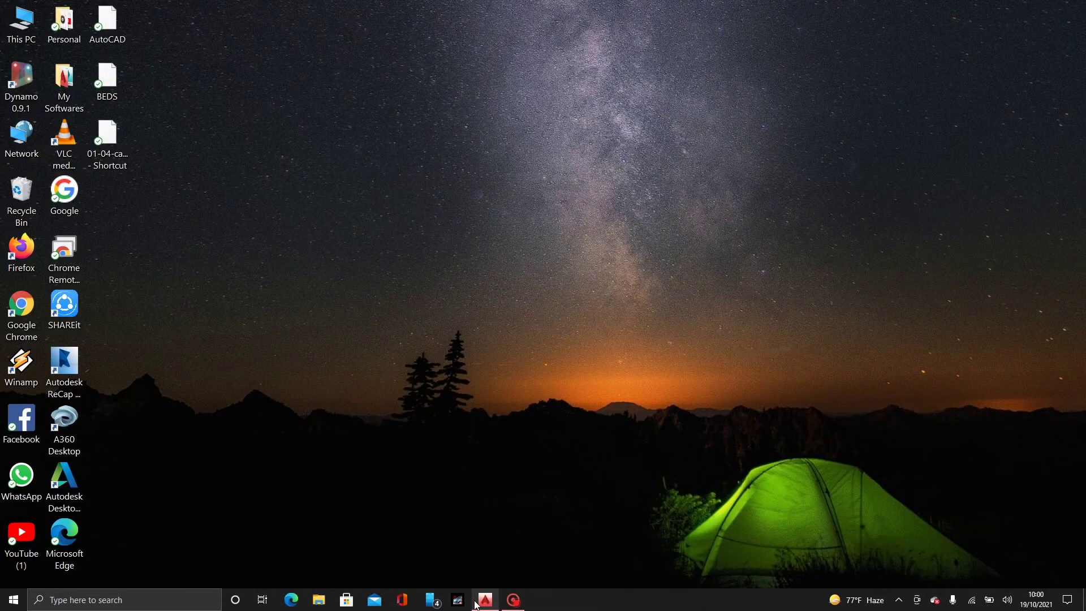
# Step: Minimize AutoCAD and open the sofas drawing shortcut in AutoCAD
pyautogui.click(483, 601)
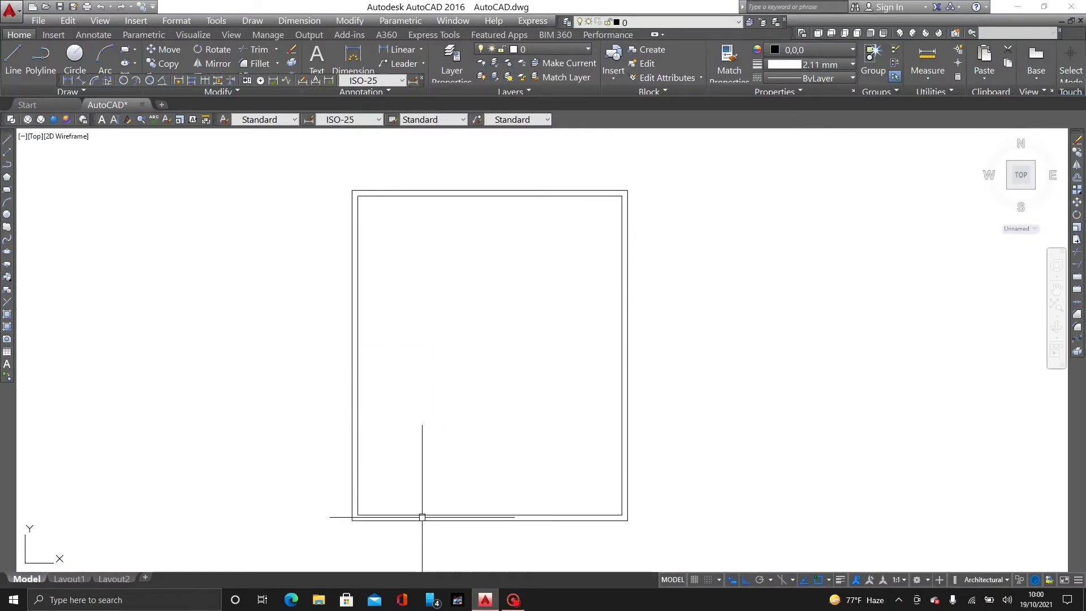
pyautogui.click(483, 600)
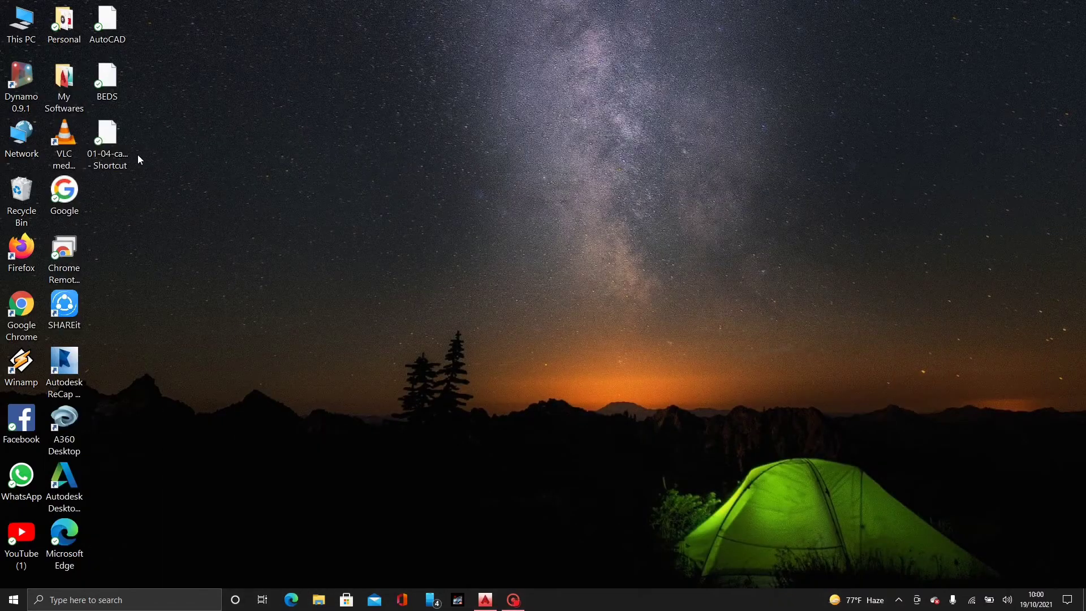
pyautogui.click(124, 159)
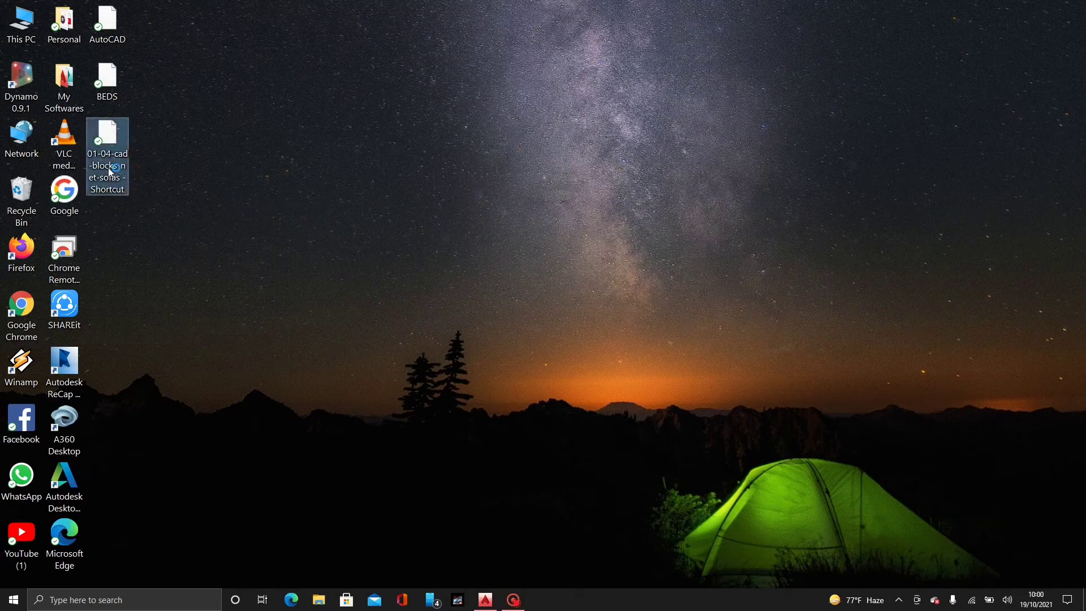
pyautogui.doubleClick(467, 213)
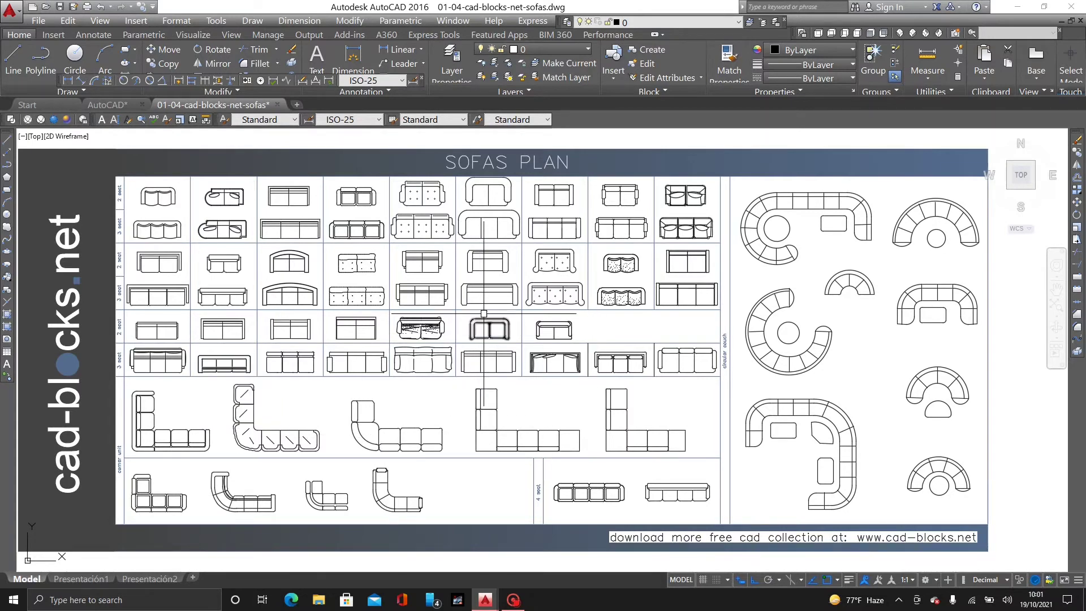
# Step: Zoom into the sofa grid, select the lower arched three-seat sofa, and minimize AutoCAD
pyautogui.scroll(3, 516, 251)
pyautogui.moveTo(493, 369)
pyautogui.mouseDown(button='middle')
pyautogui.moveTo(697, 386)
pyautogui.moveTo(676, 386)
pyautogui.mouseUp(button='middle')
pyautogui.scroll(4, 452, 335)
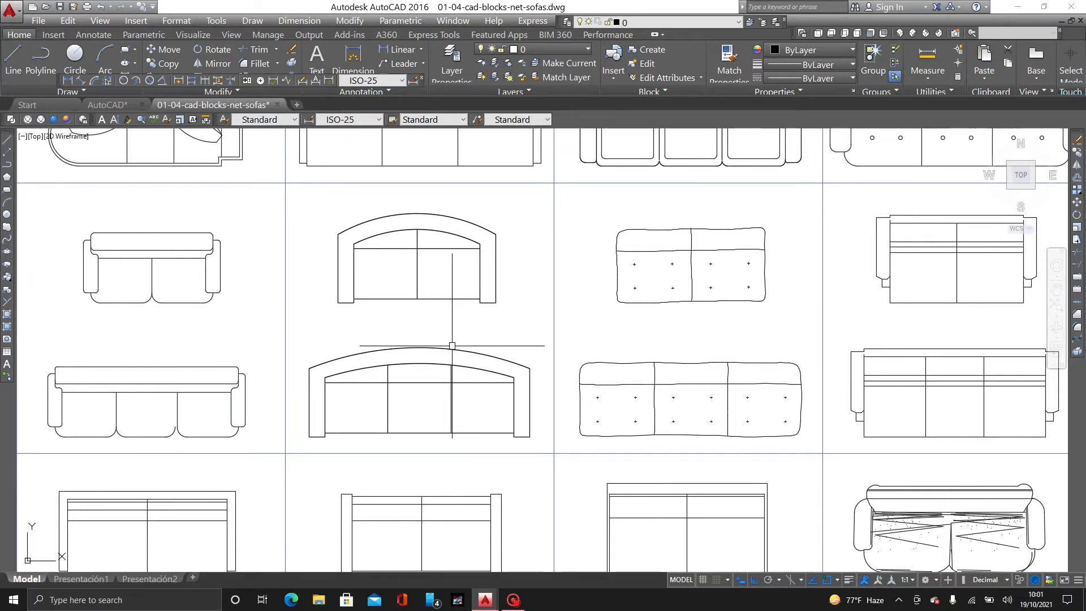
pyautogui.click(453, 348)
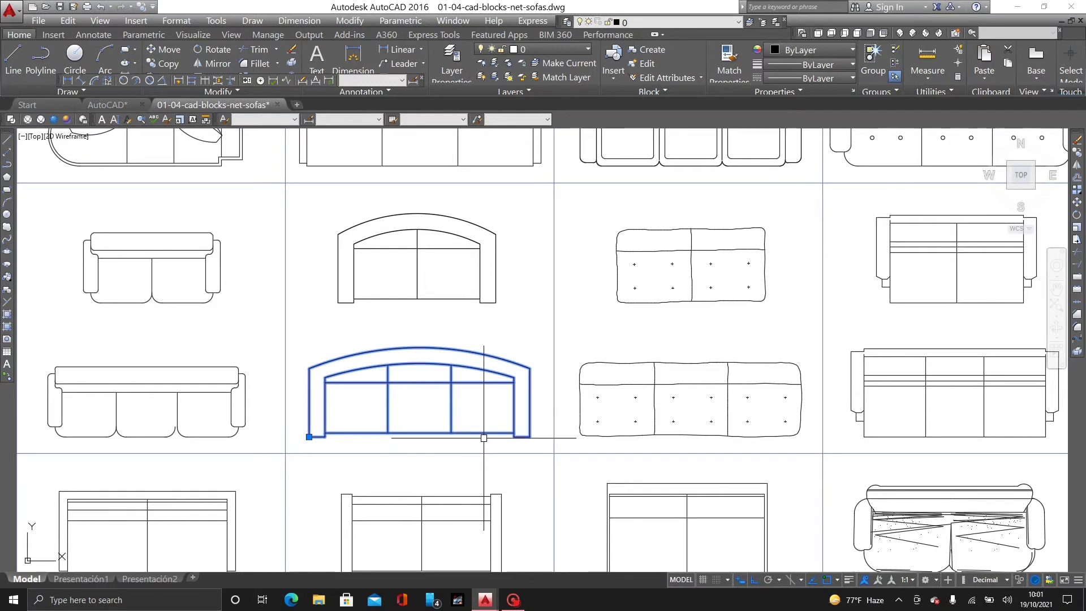
pyautogui.scroll(-10, 424, 305)
pyautogui.scroll(10, 752, 225)
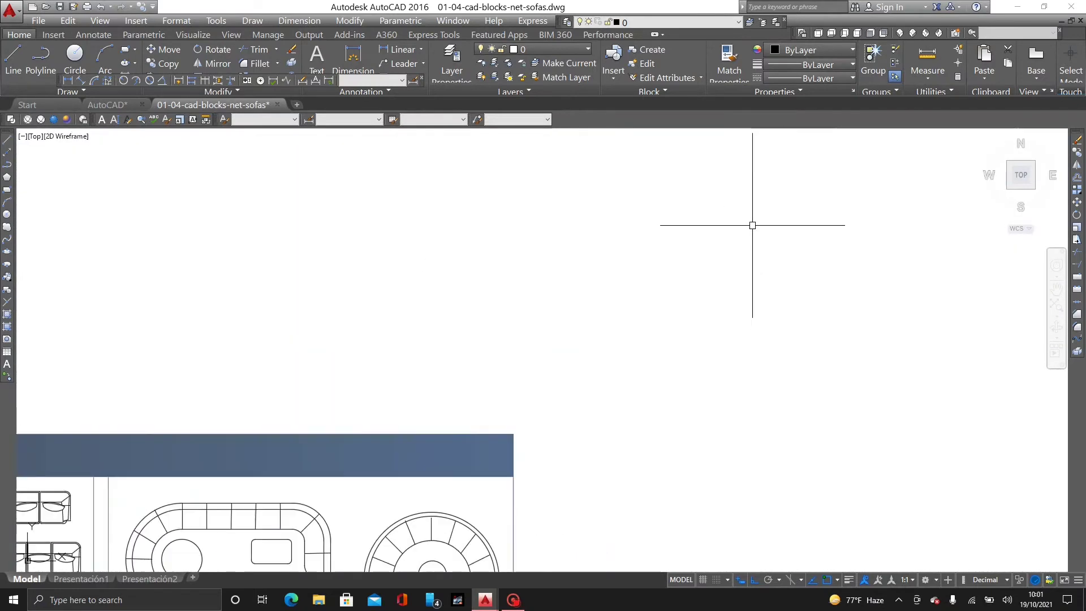
pyautogui.moveTo(180, 475); pyautogui.dragTo(655, 206, button='middle')
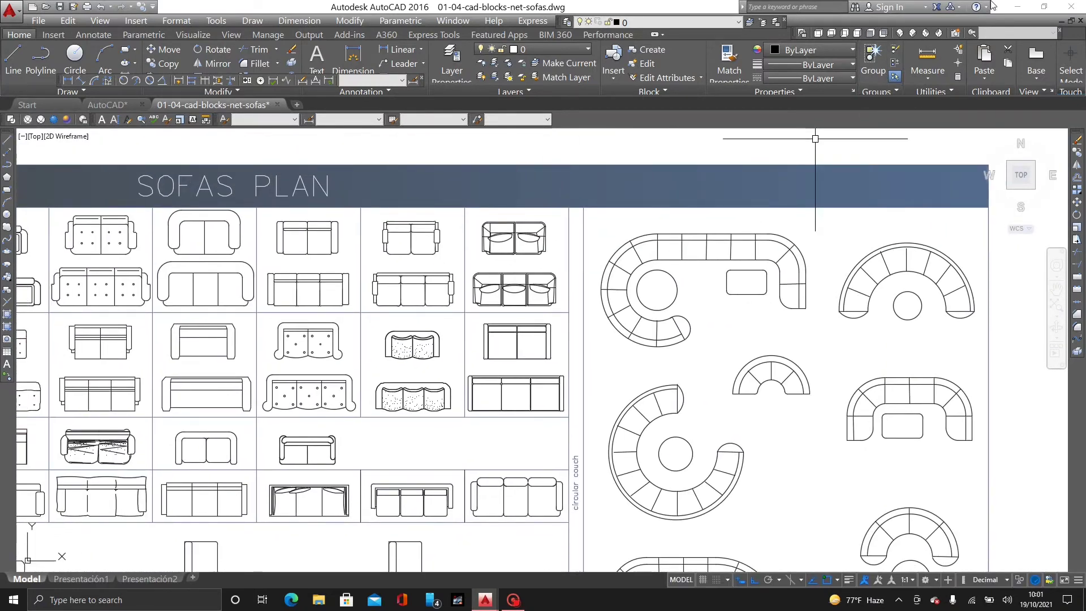
pyautogui.click(1016, 6)
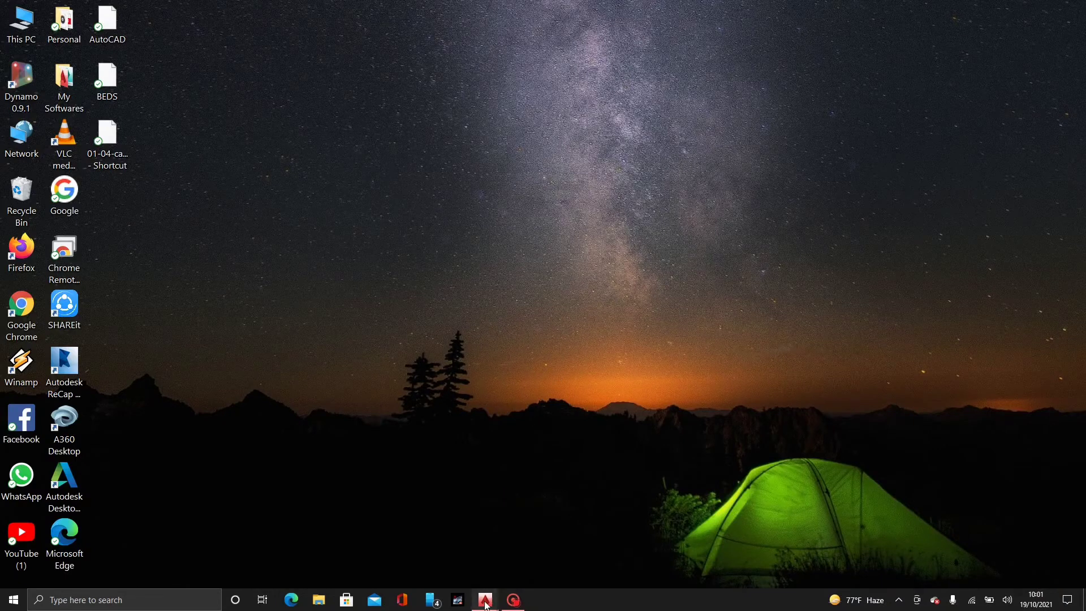
pyautogui.moveTo(485, 599)
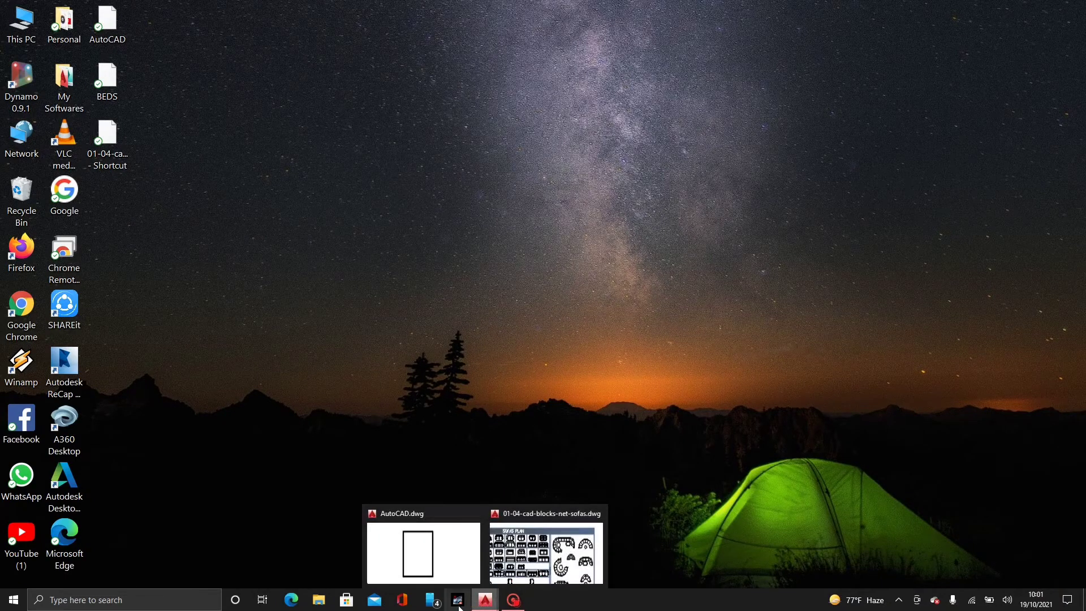
# Step: Return to the room drawing and paste the copied arched sofa
pyautogui.click(400, 548)
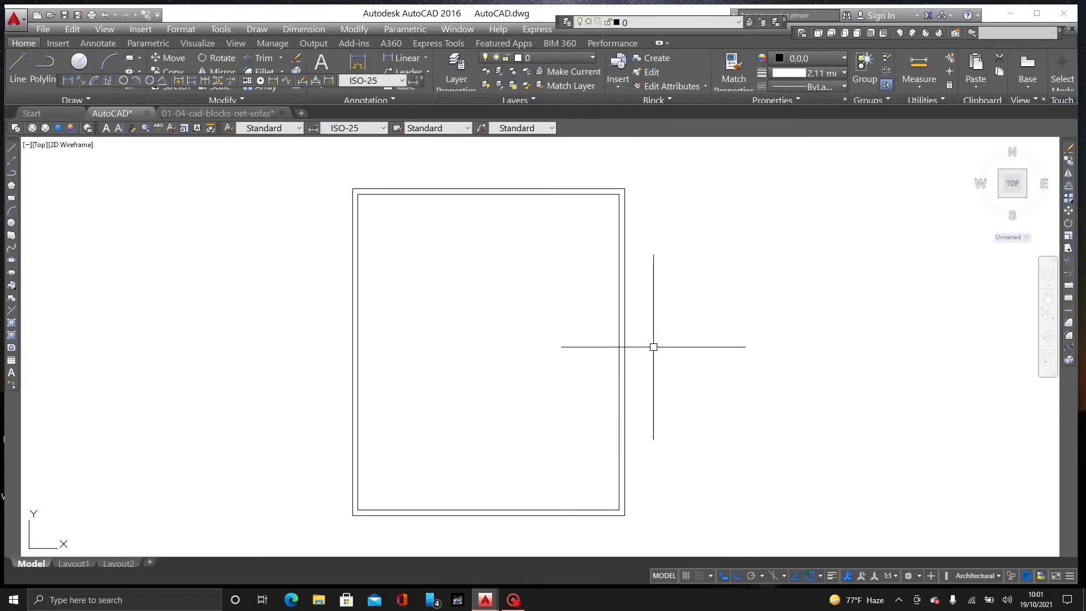
pyautogui.scroll(-3, 654, 347)
pyautogui.moveTo(657, 334); pyautogui.dragTo(392, 303, button='middle')
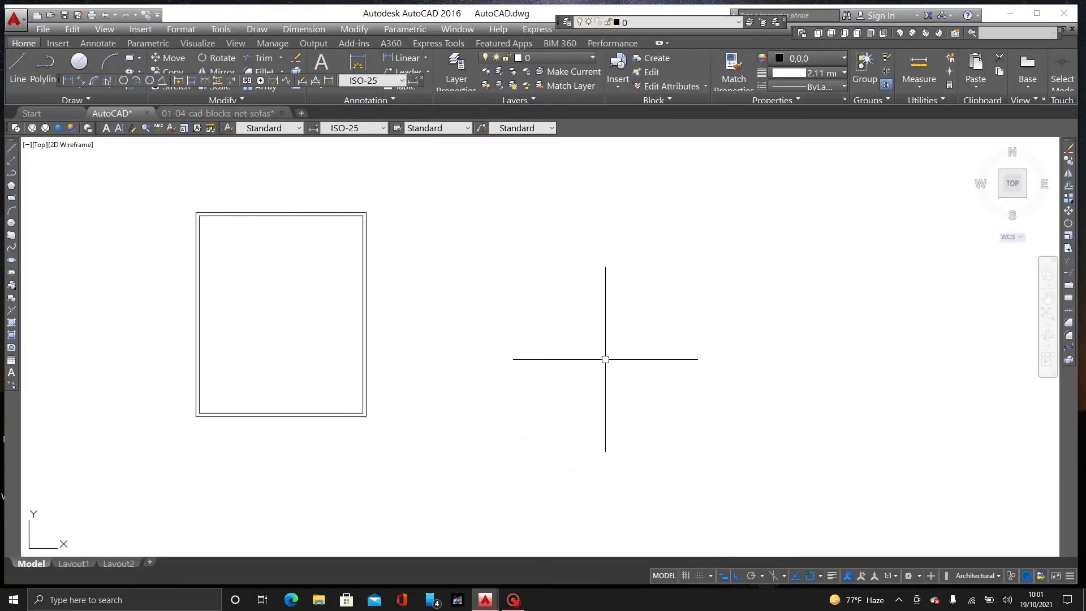
pyautogui.press('Return')
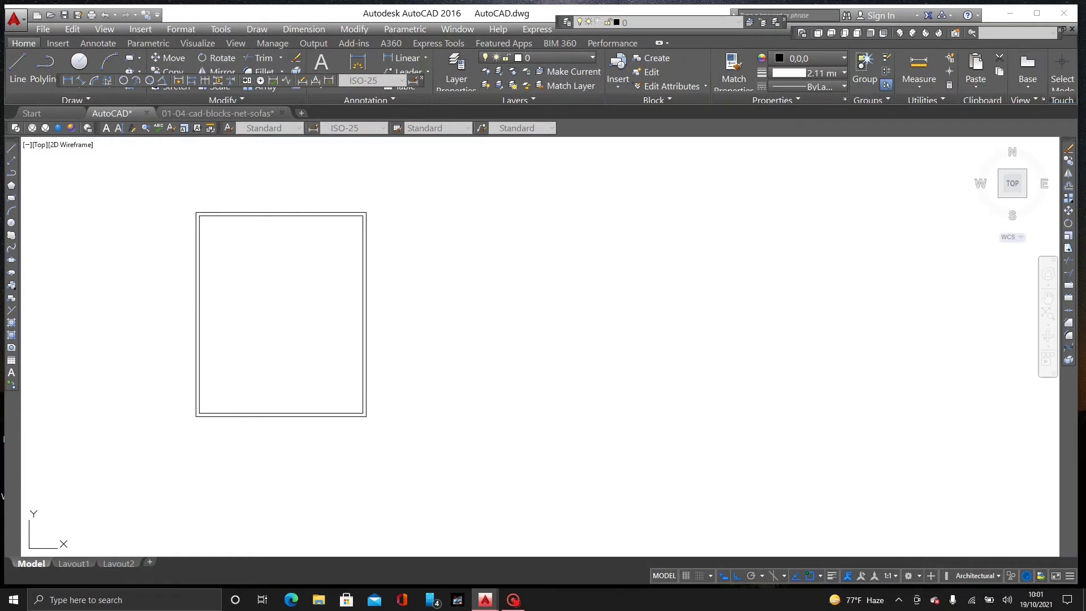
pyautogui.press('Escape')
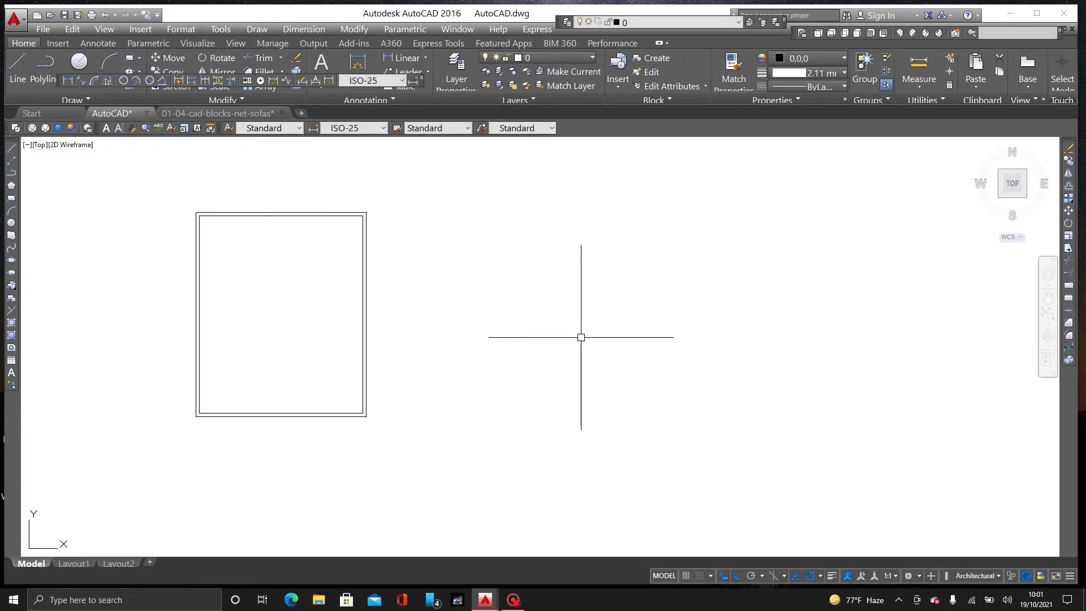
pyautogui.scroll(-1, 581, 337)
pyautogui.scroll(-4, 402, 291)
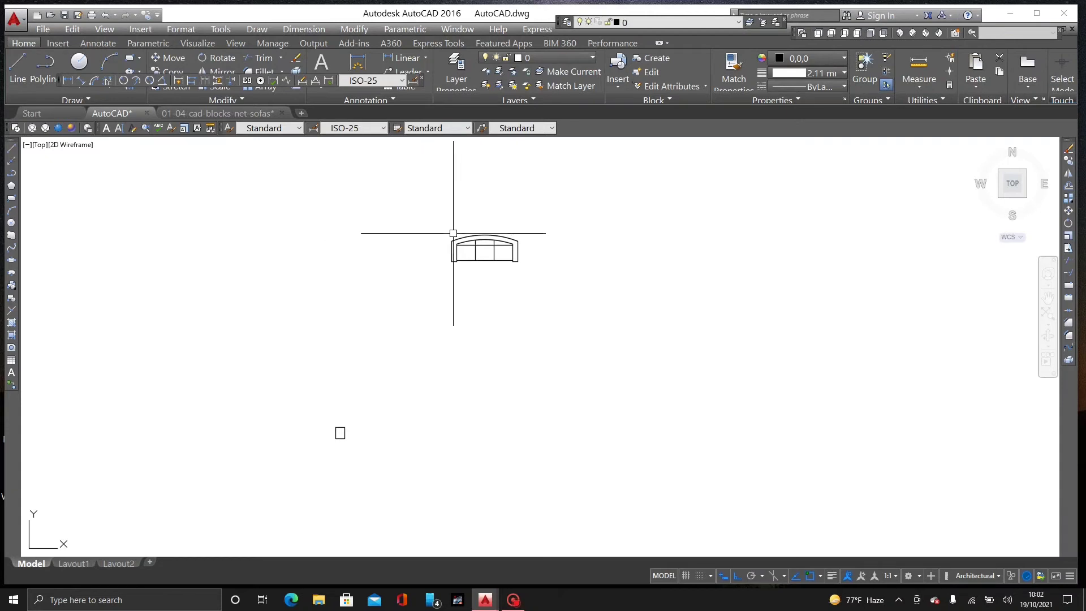
# Step: Move the sofa straight down below its pasted position
pyautogui.write('m')
pyautogui.press('Return')
pyautogui.click(534, 203)
pyautogui.click(293, 315)
pyautogui.press('Return')
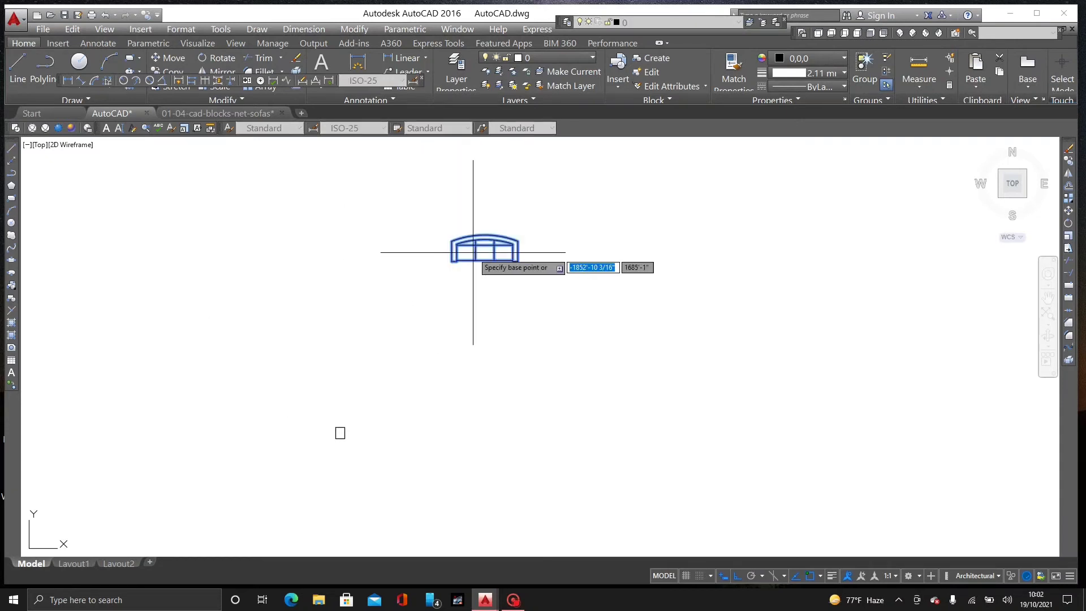
pyautogui.click(475, 261)
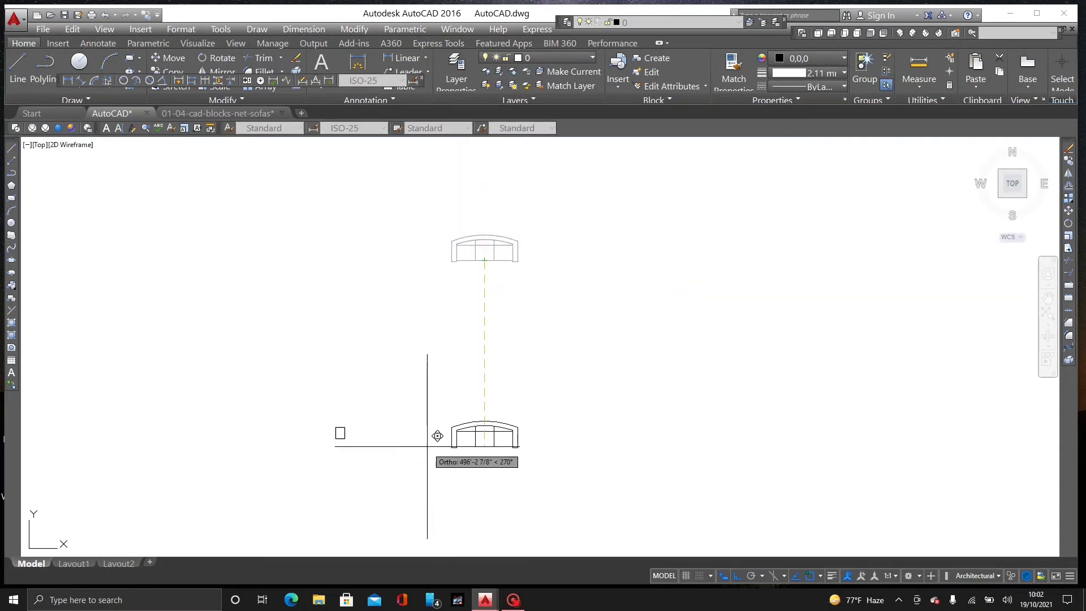
pyautogui.click(380, 444)
pyautogui.scroll(2, 380, 444)
pyautogui.scroll(2, 380, 444)
pyautogui.scroll(2, 291, 439)
pyautogui.moveTo(422, 408); pyautogui.dragTo(257, 356, button='middle')
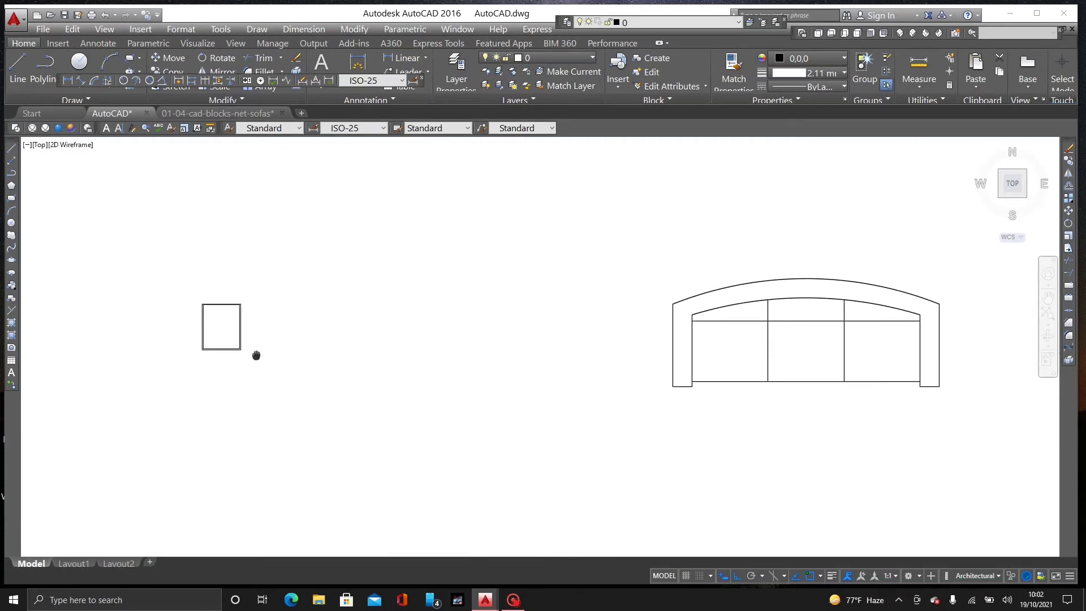
# Step: Move the sofa again so it sits just right of the room outline
pyautogui.click(958, 262)
pyautogui.click(655, 384)
pyautogui.write('m')
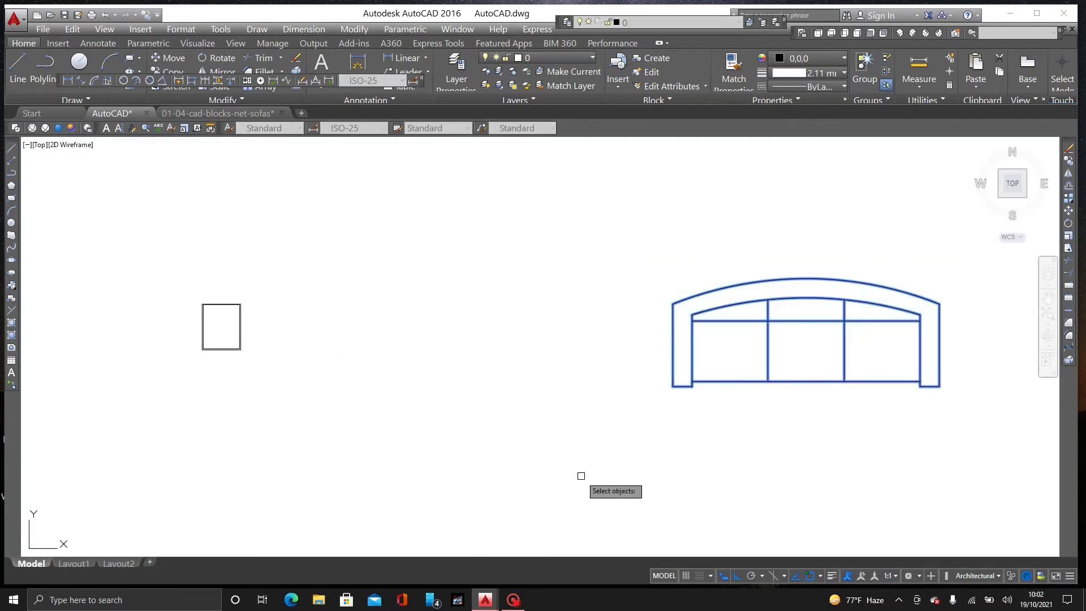
pyautogui.press('Return')
pyautogui.click(701, 345)
pyautogui.click(352, 348)
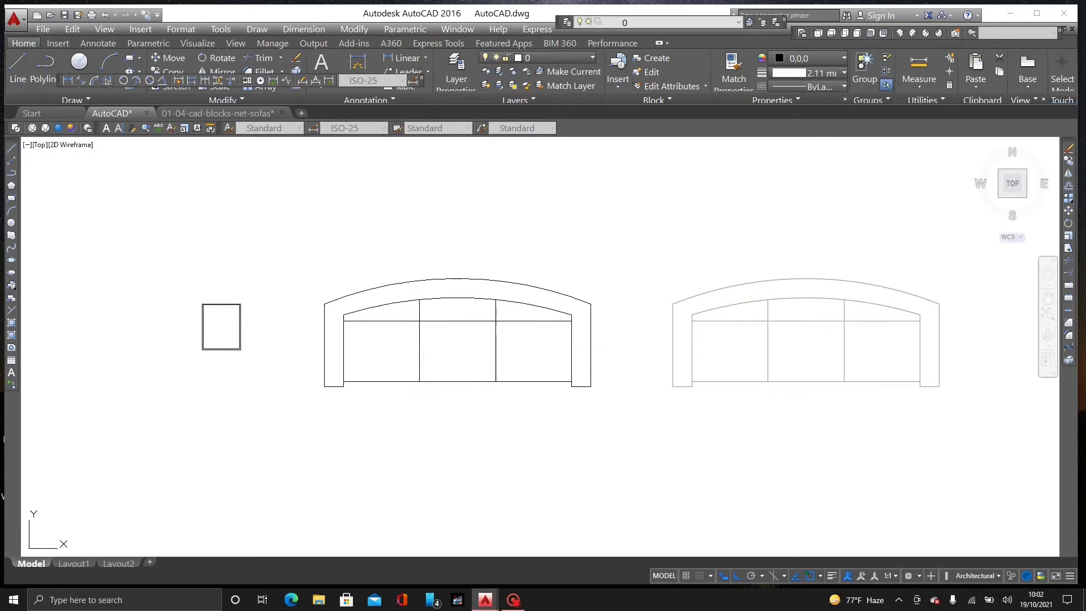
pyautogui.scroll(3, 187, 303)
pyautogui.scroll(2, 260, 317)
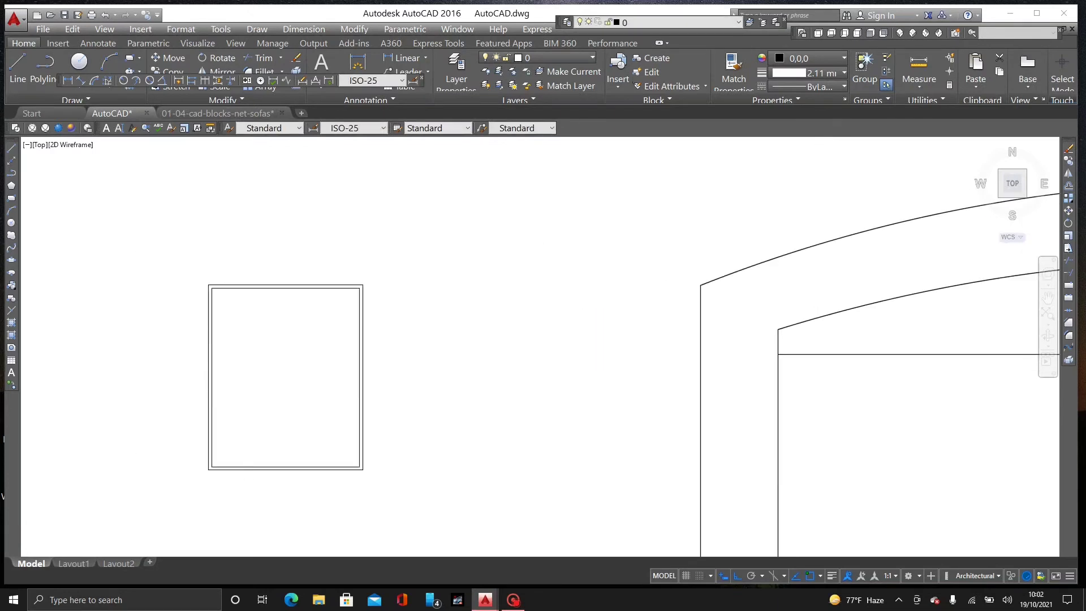
pyautogui.scroll(-2, 264, 345)
pyautogui.scroll(-2, 264, 345)
pyautogui.moveTo(264, 339); pyautogui.dragTo(264, 320, button='middle')
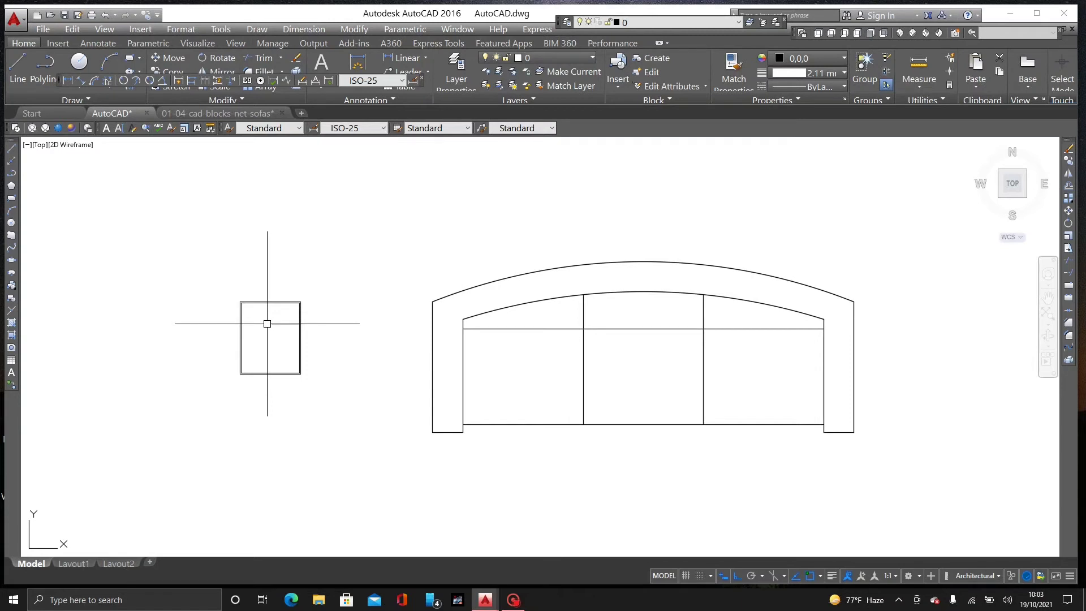
# Step: Start ALIGN with the AL alias and select the sofa with a crossing window
pyautogui.write('AL')
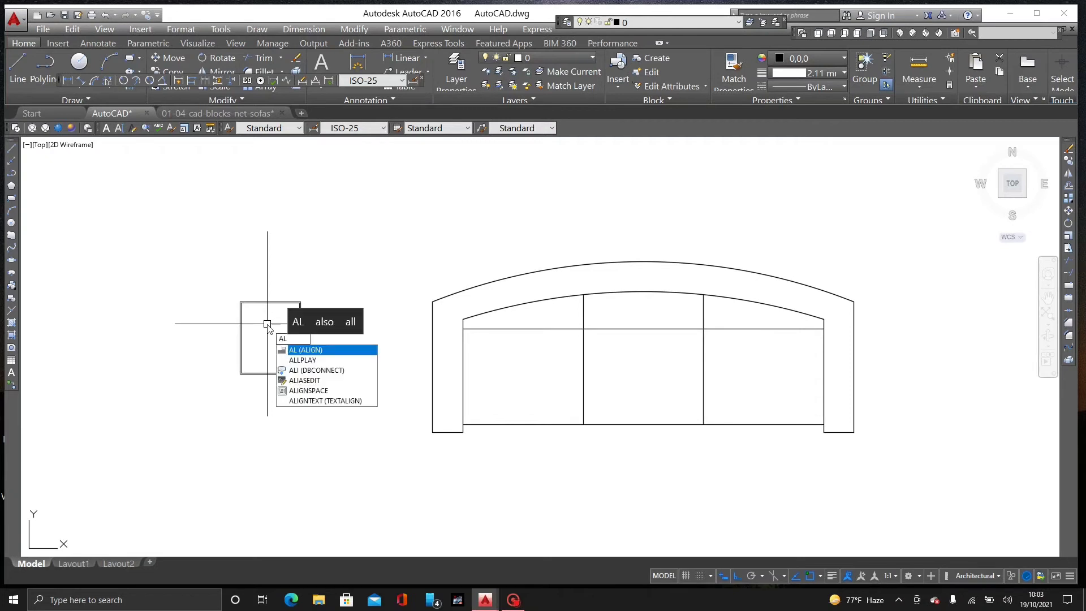
pyautogui.click(315, 351)
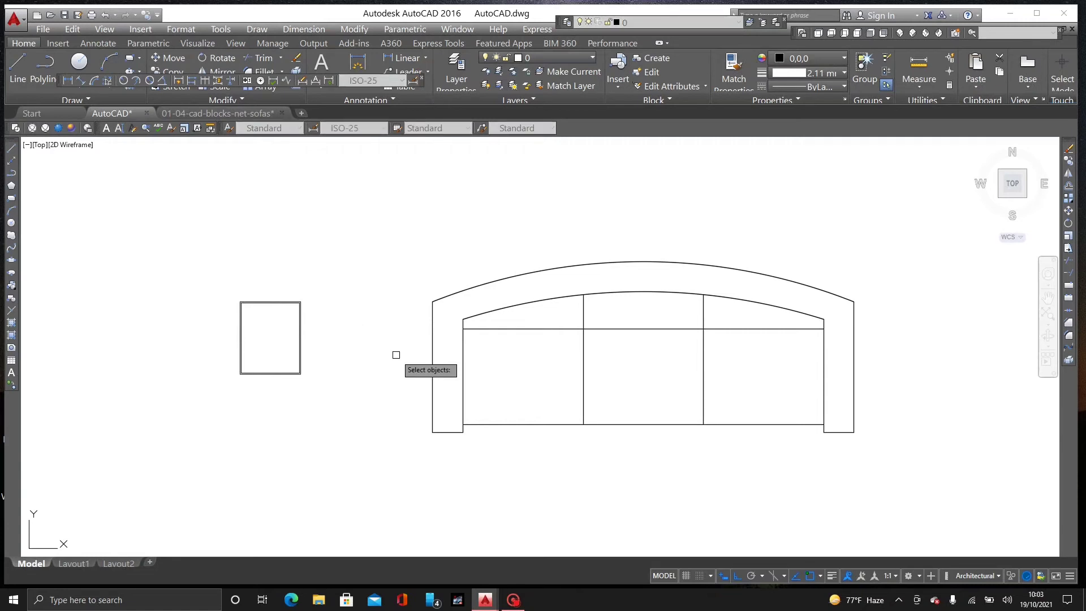
pyautogui.click(889, 228)
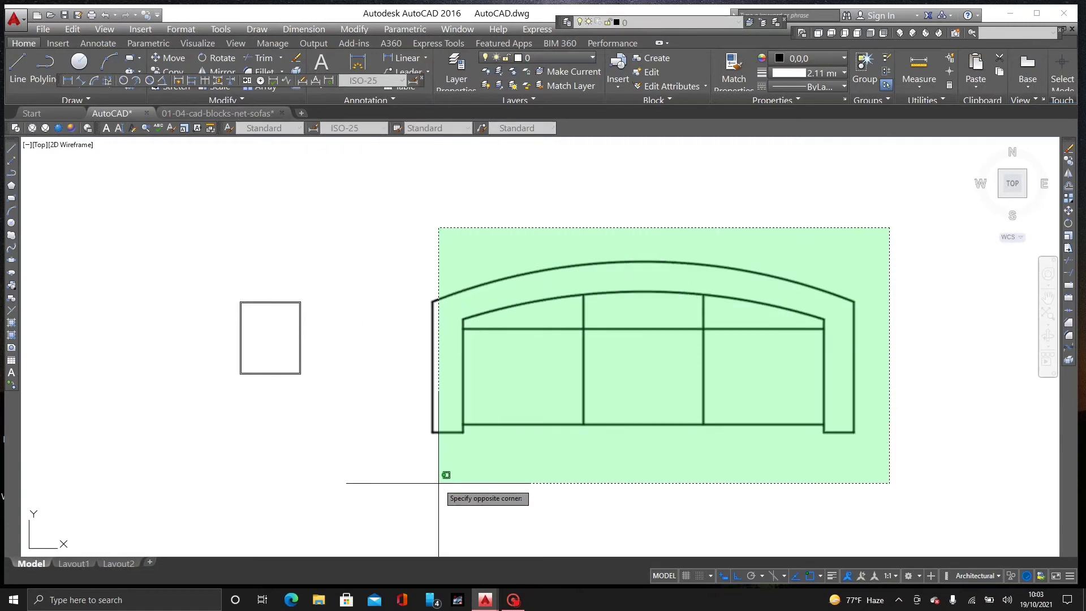
pyautogui.click(438, 484)
pyautogui.press('Return')
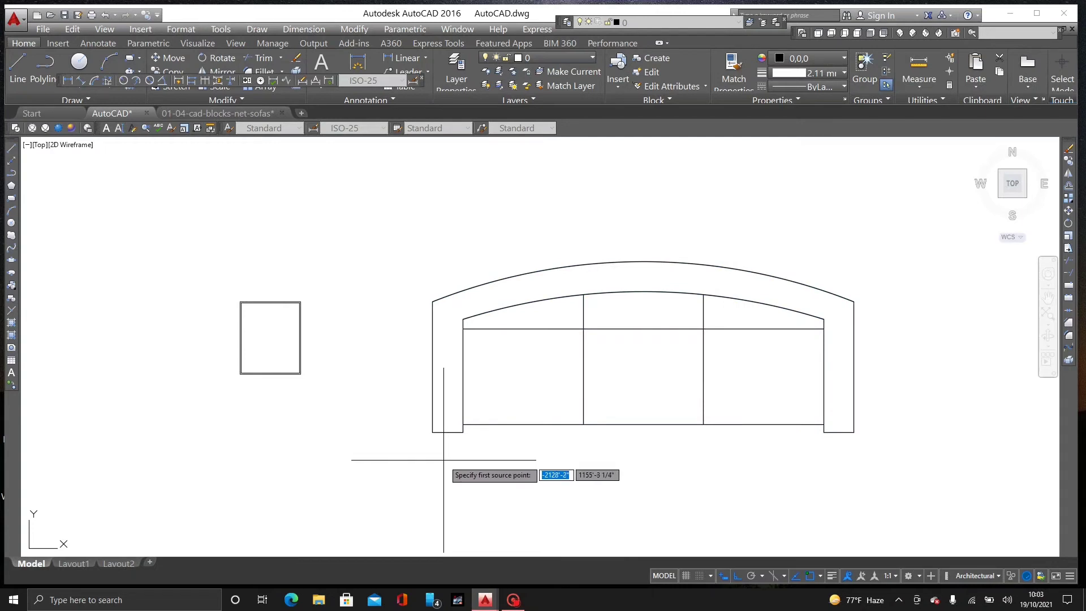
# Step: Pick the sofa's top corners as source points and the inner top wall as destinations
pyautogui.scroll(4, 291, 238)
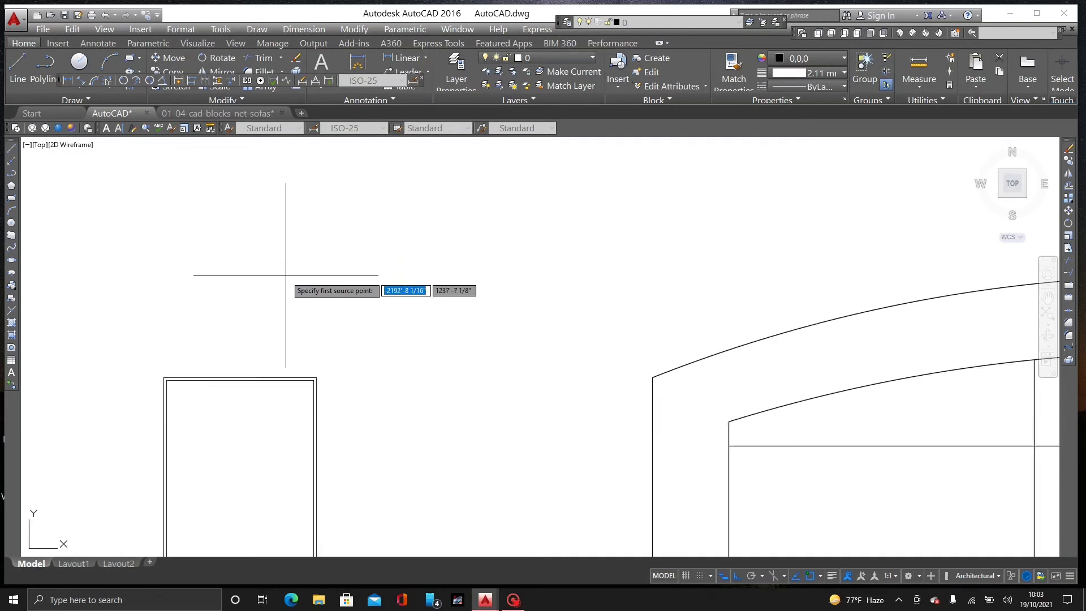
pyautogui.moveTo(291, 238); pyautogui.dragTo(351, 158, button='middle')
pyautogui.scroll(-4, 399, 262)
pyautogui.scroll(-4, 396, 257)
pyautogui.scroll(3, 419, 214)
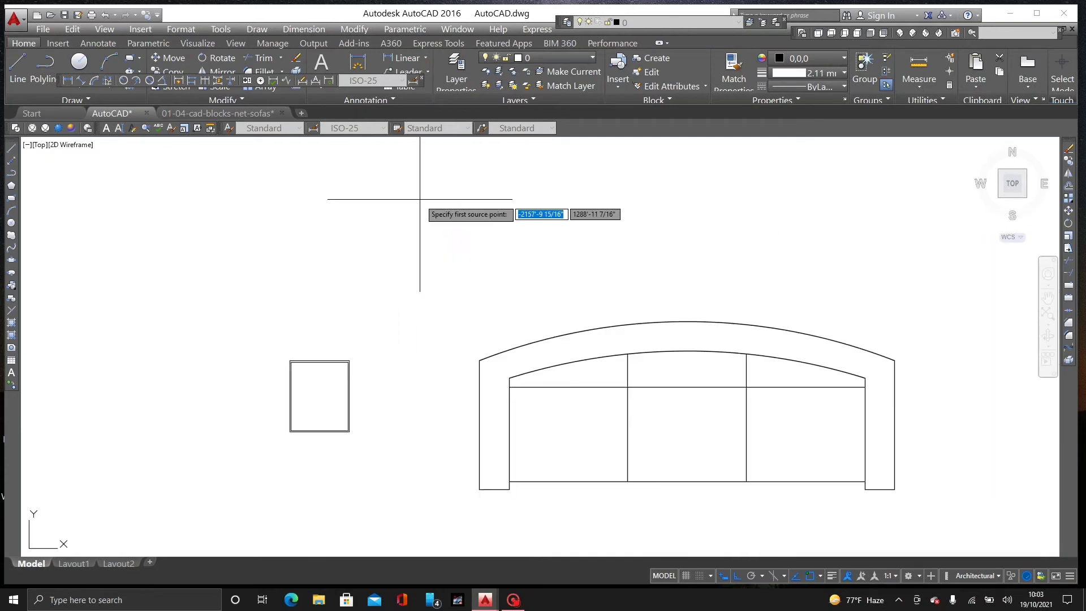
pyautogui.scroll(1, 428, 208)
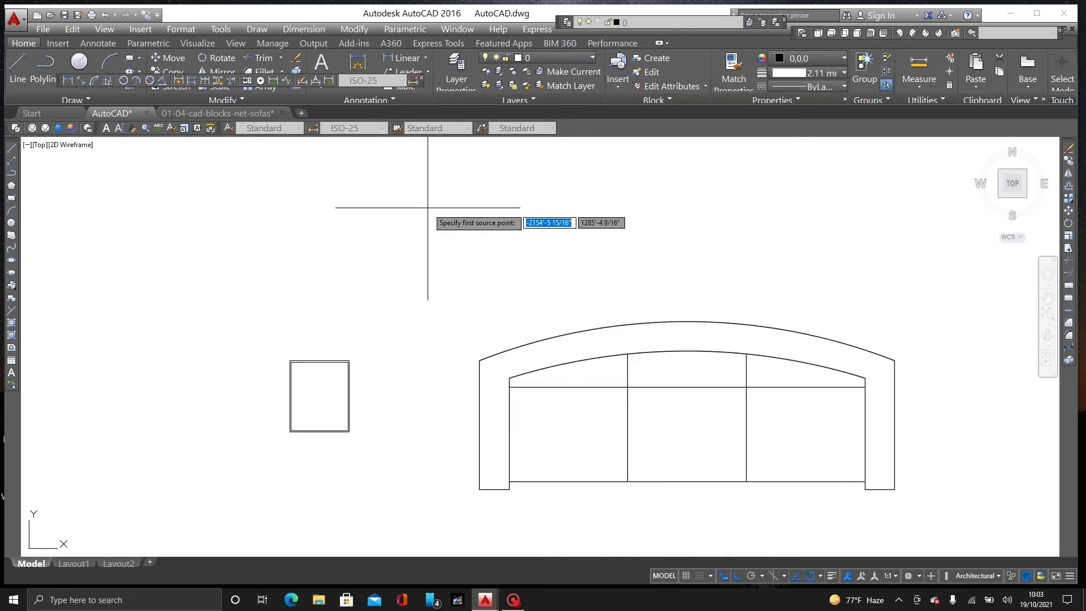
pyautogui.scroll(6, 497, 363)
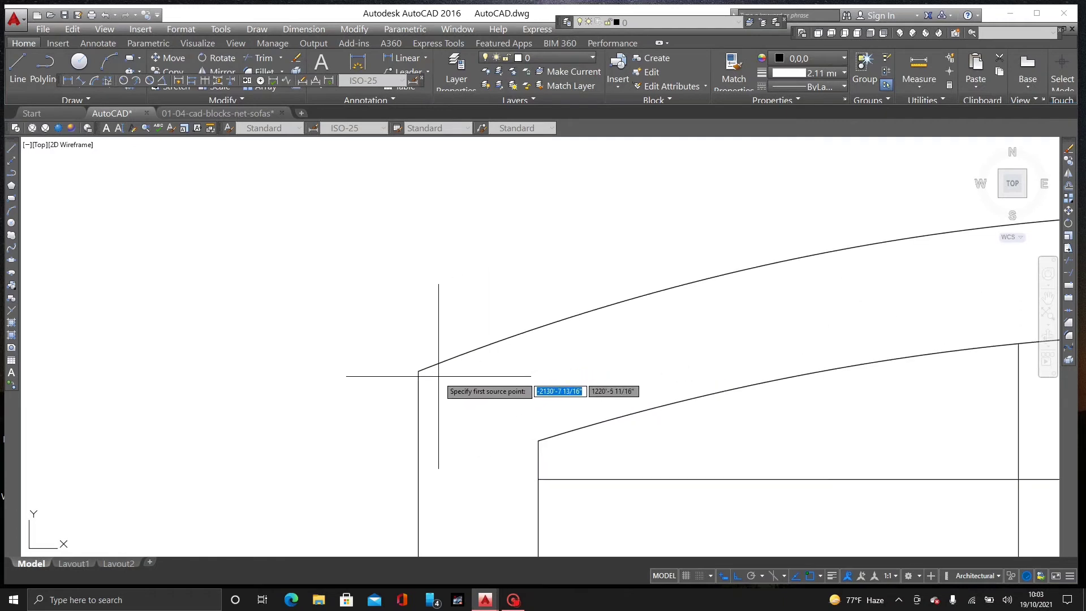
pyautogui.scroll(-2, 568, 343)
pyautogui.click(476, 361)
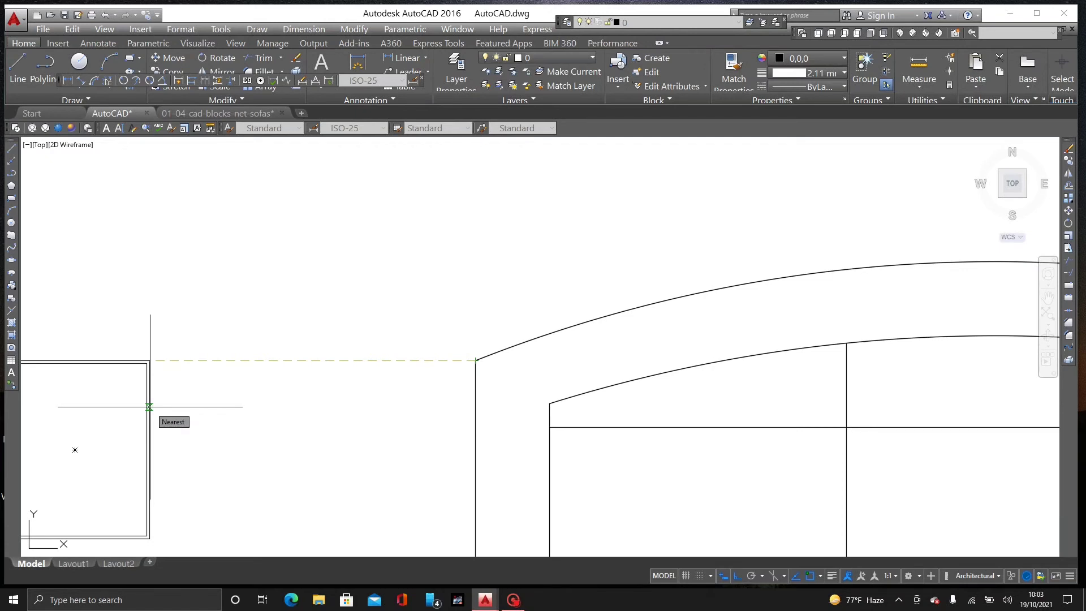
pyautogui.scroll(-5, 149, 407)
pyautogui.moveTo(162, 396); pyautogui.dragTo(420, 388, button='middle')
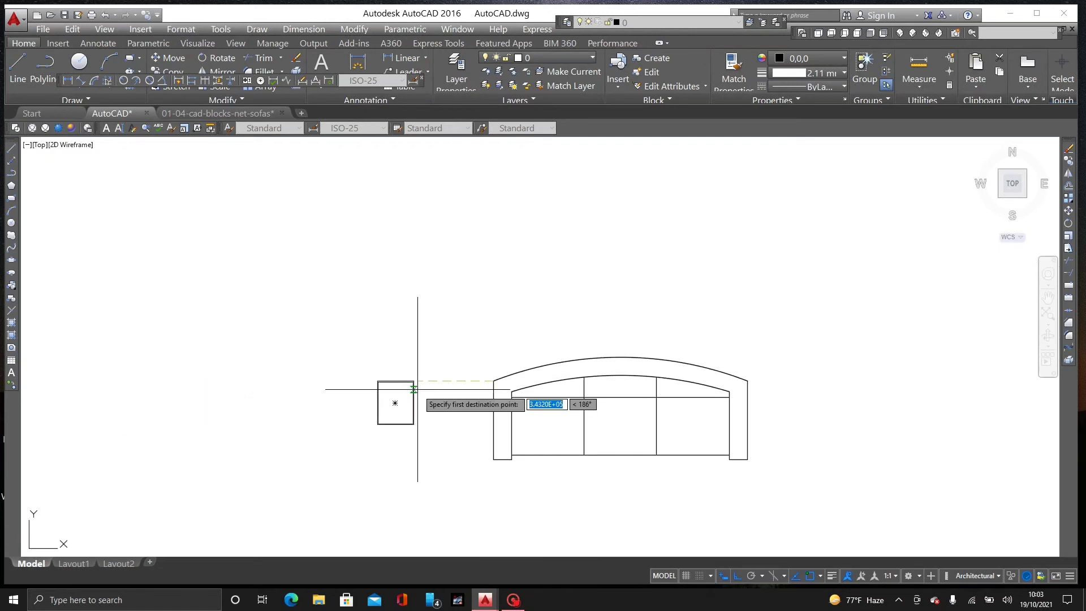
pyautogui.scroll(7, 395, 396)
pyautogui.moveTo(260, 363); pyautogui.dragTo(395, 402, button='middle')
pyautogui.scroll(3, 368, 351)
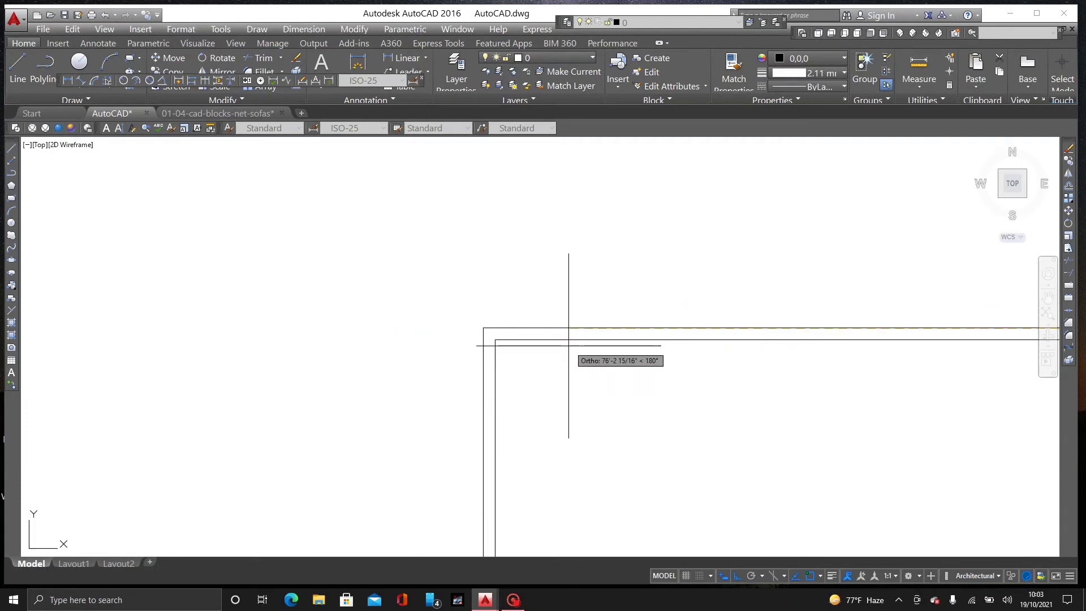
pyautogui.scroll(-3, 569, 345)
pyautogui.moveTo(619, 381); pyautogui.dragTo(39, 323, button='middle')
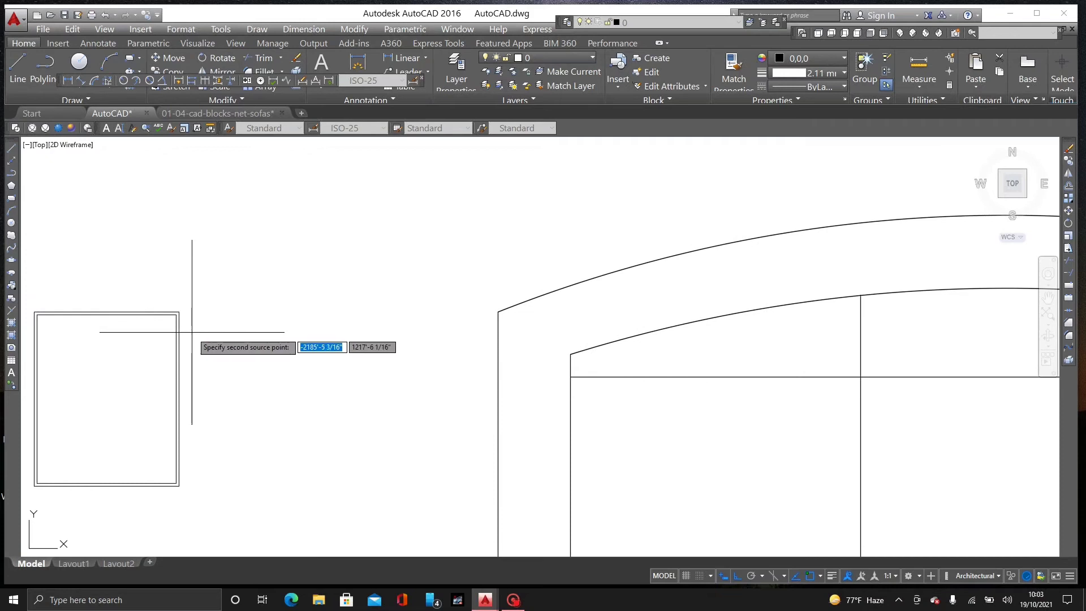
pyautogui.scroll(-4, 191, 333)
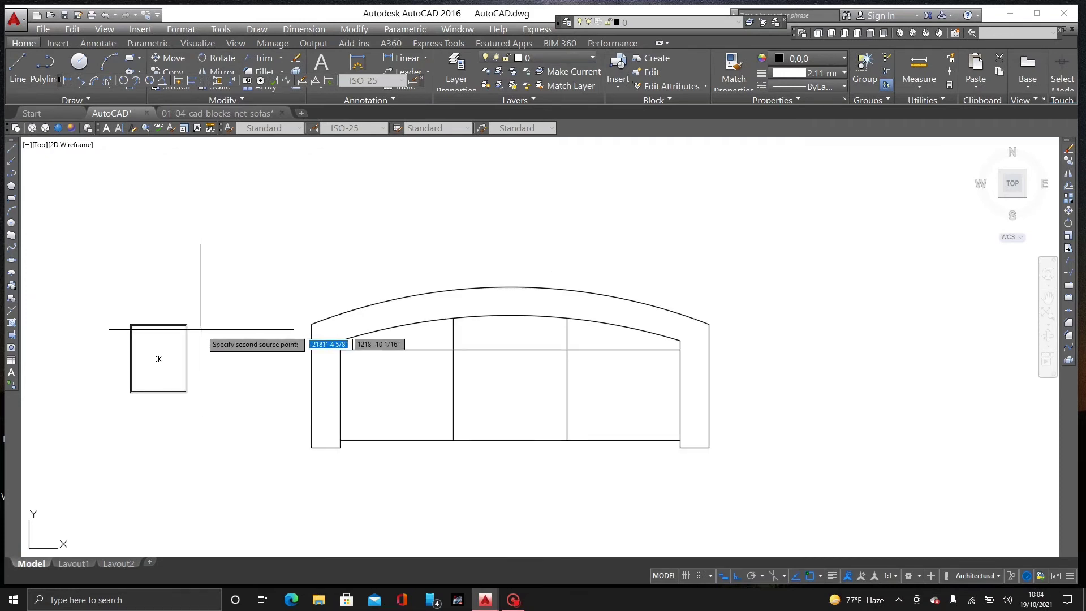
pyautogui.scroll(2, 837, 428)
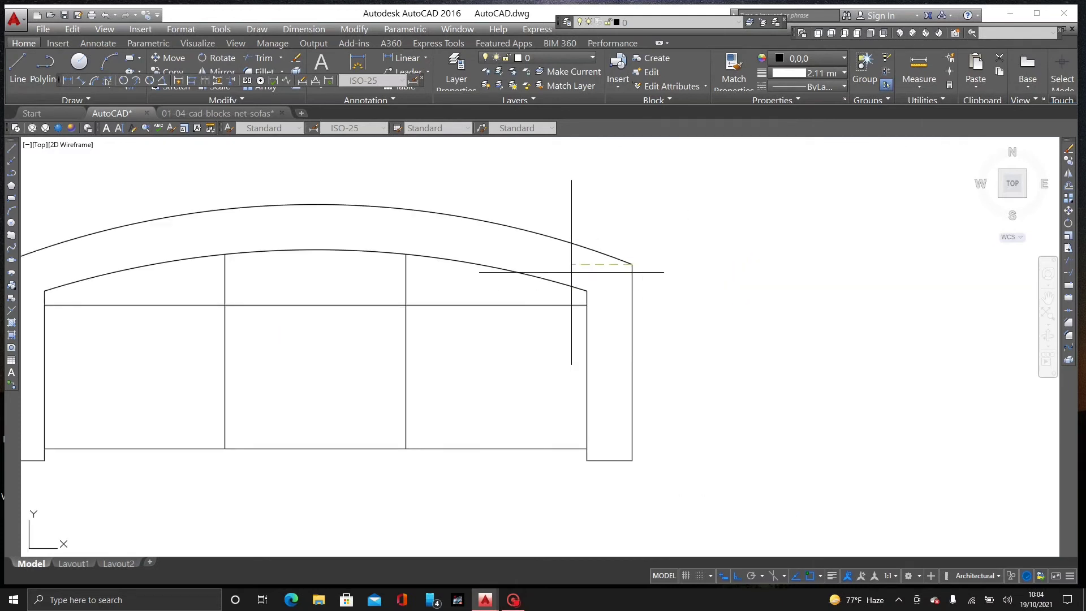
pyautogui.scroll(-2, 317, 295)
pyautogui.moveTo(316, 295); pyautogui.dragTo(862, 390, button='middle')
pyautogui.scroll(2, 521, 376)
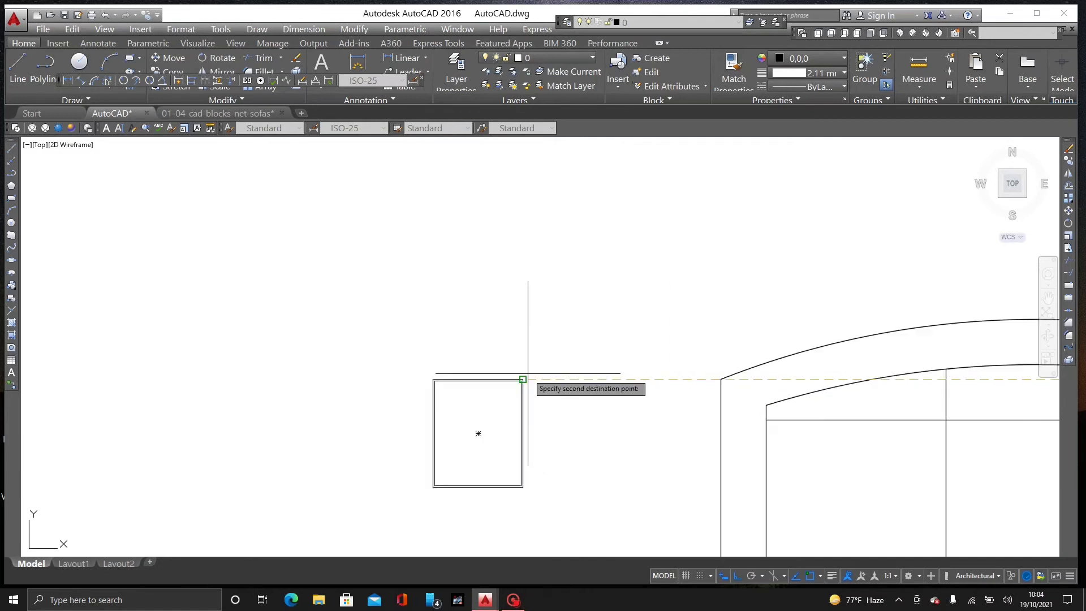
pyautogui.scroll(2, 451, 388)
pyautogui.scroll(2, 466, 379)
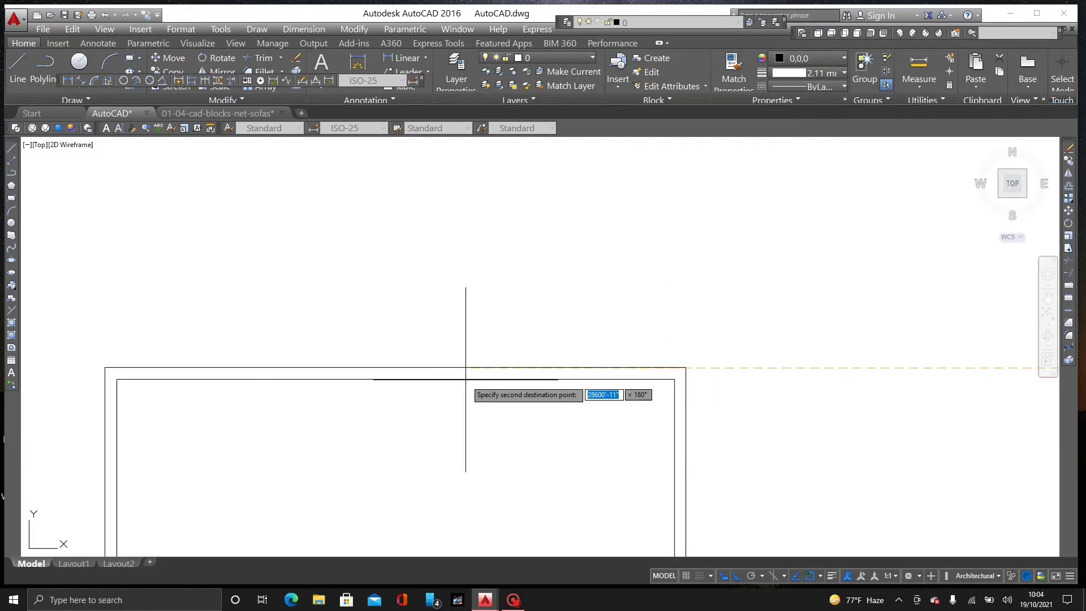
pyautogui.click(549, 378)
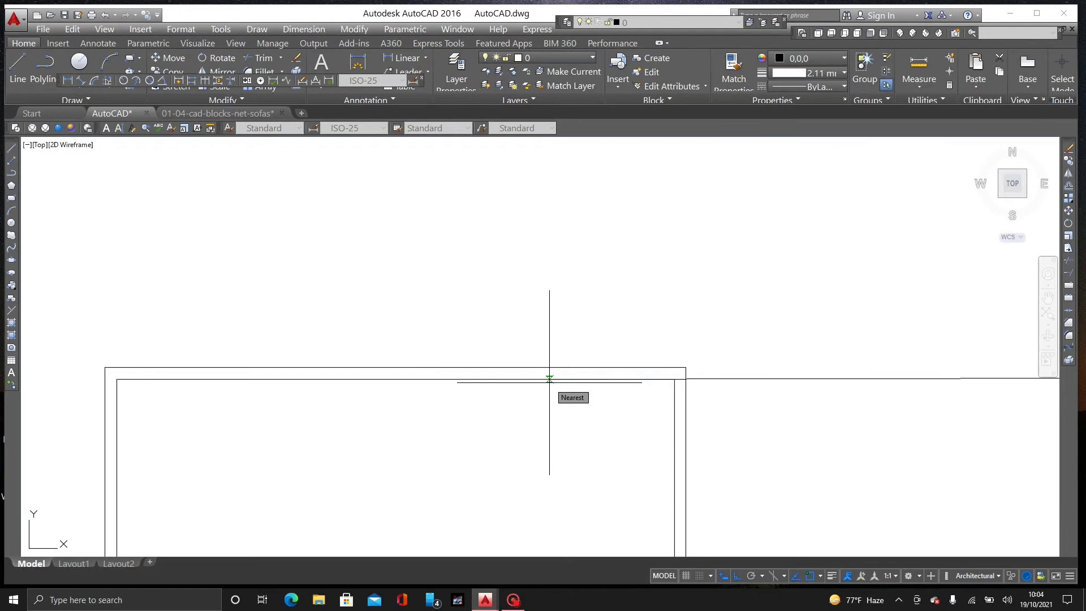
# Step: Complete the alignment without scaling the sofa
pyautogui.press('Return')
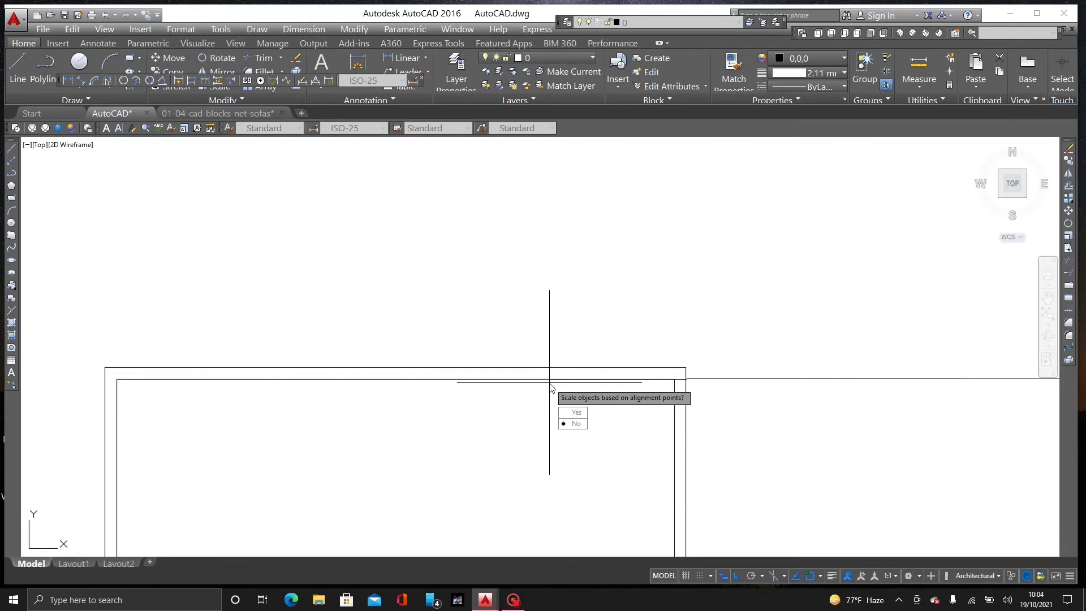
pyautogui.press('Return')
pyautogui.scroll(-3, 531, 235)
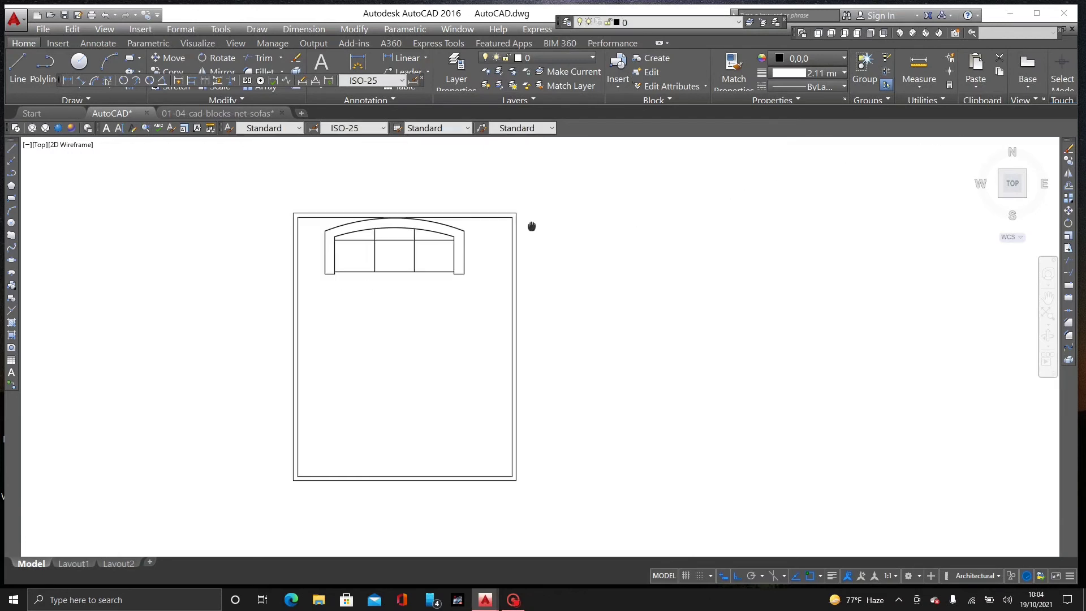
pyautogui.scroll(-4, 519, 213)
pyautogui.moveTo(696, 249)
pyautogui.mouseDown(button='middle')
pyautogui.moveTo(279, 283)
pyautogui.moveTo(655, 329)
pyautogui.mouseUp(button='middle')
pyautogui.scroll(2, 516, 303)
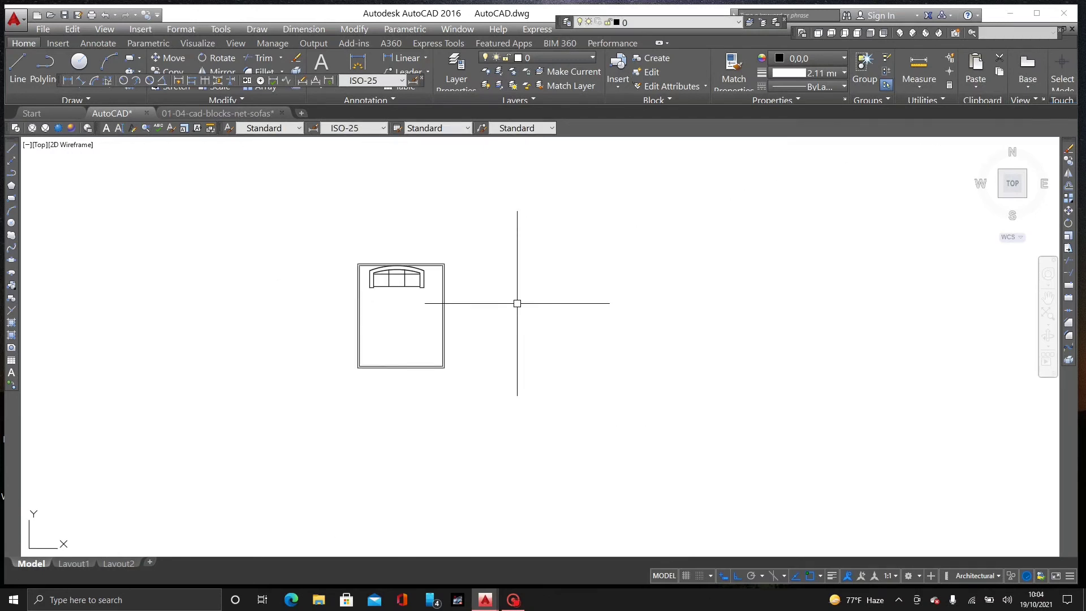
pyautogui.scroll(4, 369, 274)
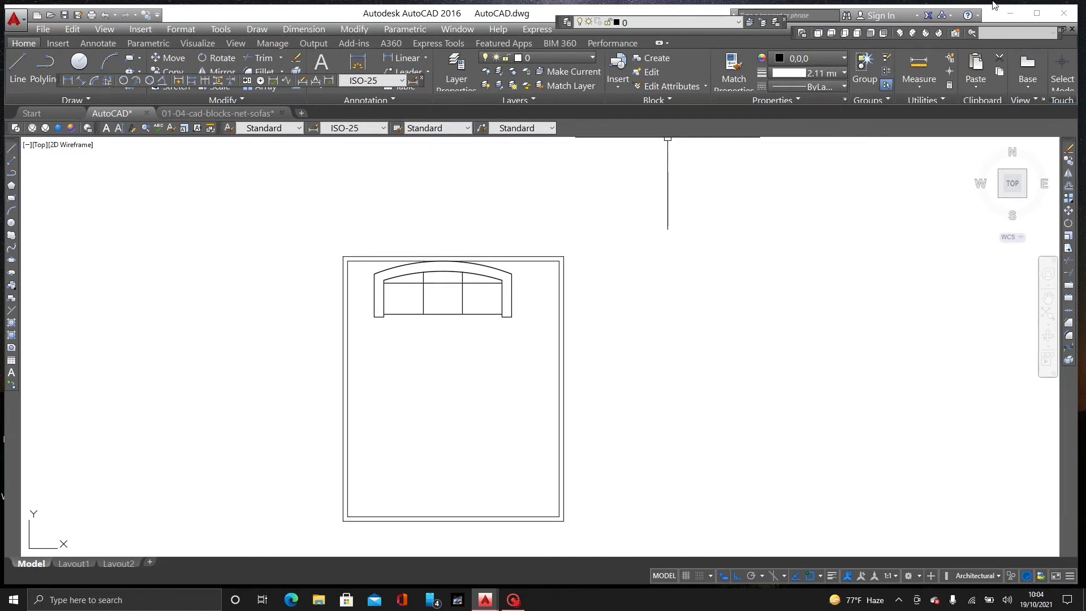
# Step: Minimize AutoCAD and open the BEDS drawing from the desktop in AutoCAD 2016
pyautogui.click(1008, 11)
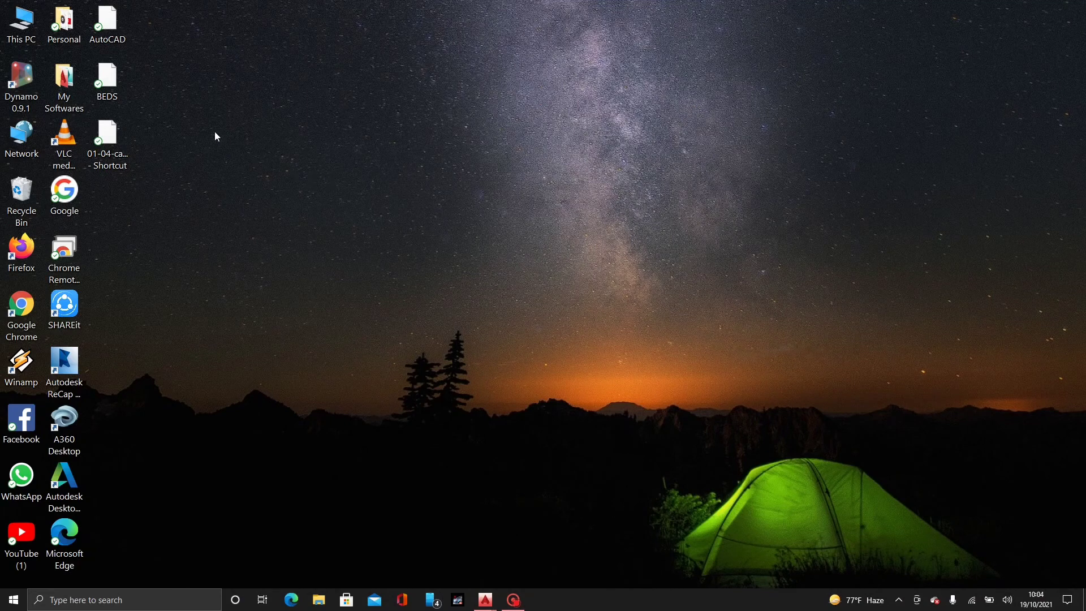
pyautogui.doubleClick(105, 91)
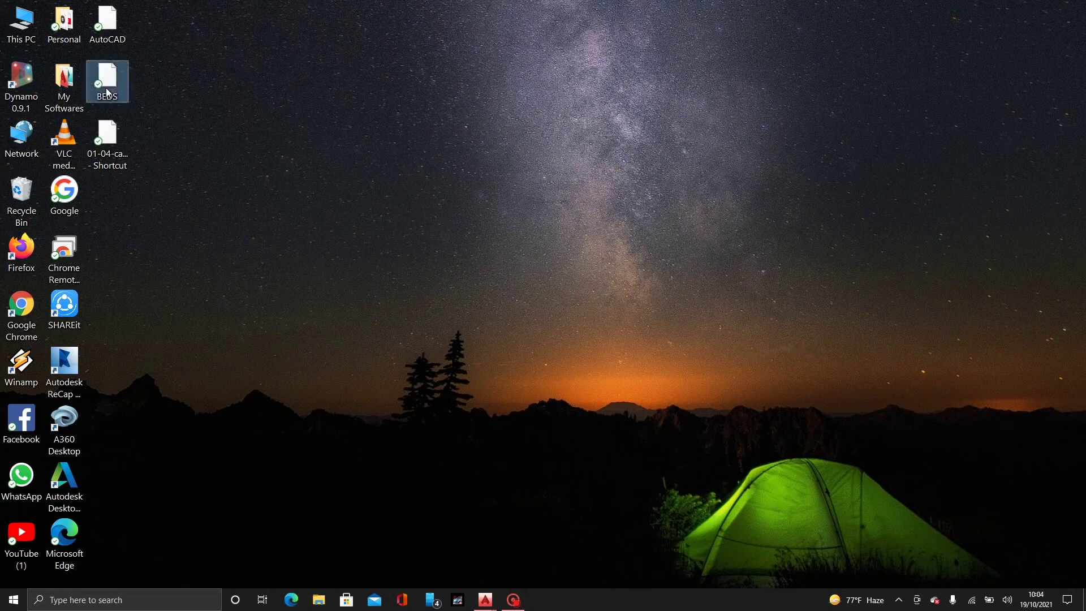
pyautogui.doubleClick(473, 215)
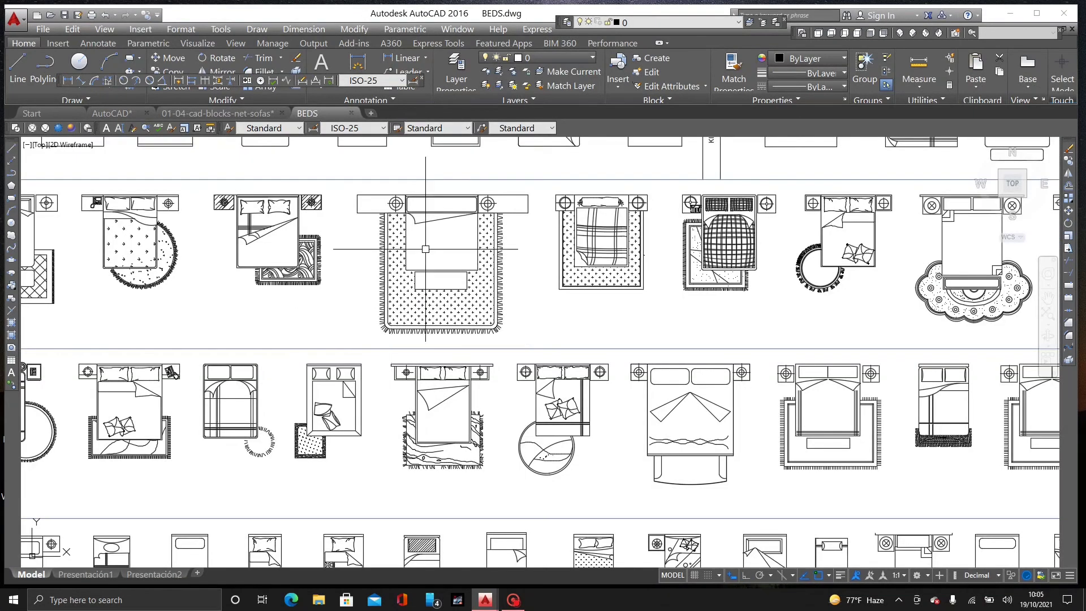
# Step: Copy the central rug-patterned bed block and switch back to the room drawing
pyautogui.click(479, 221)
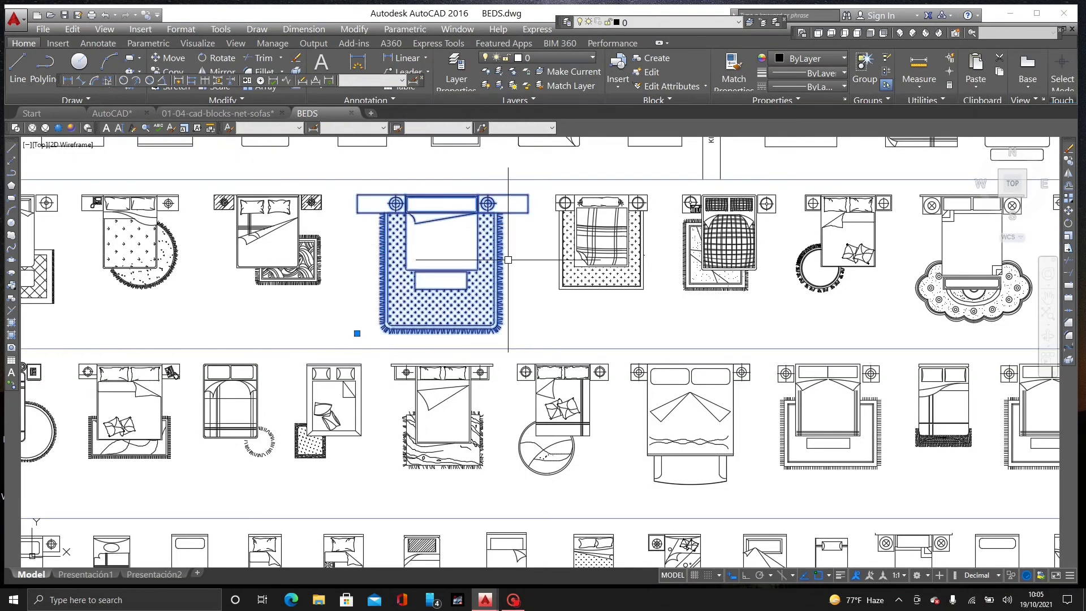
pyautogui.hotkey('ctrl', 'c')
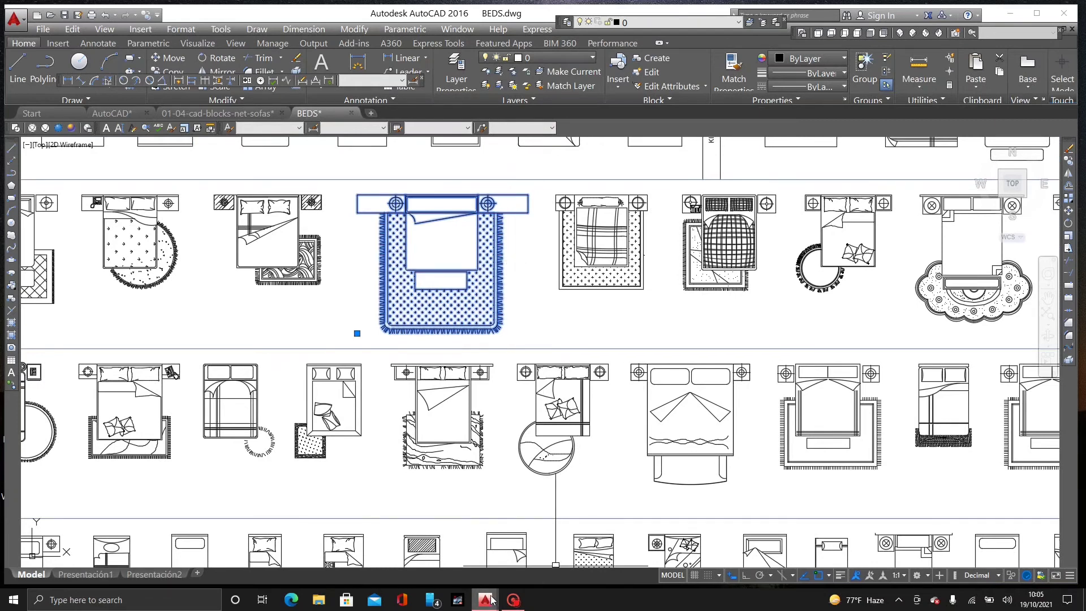
pyautogui.click(360, 559)
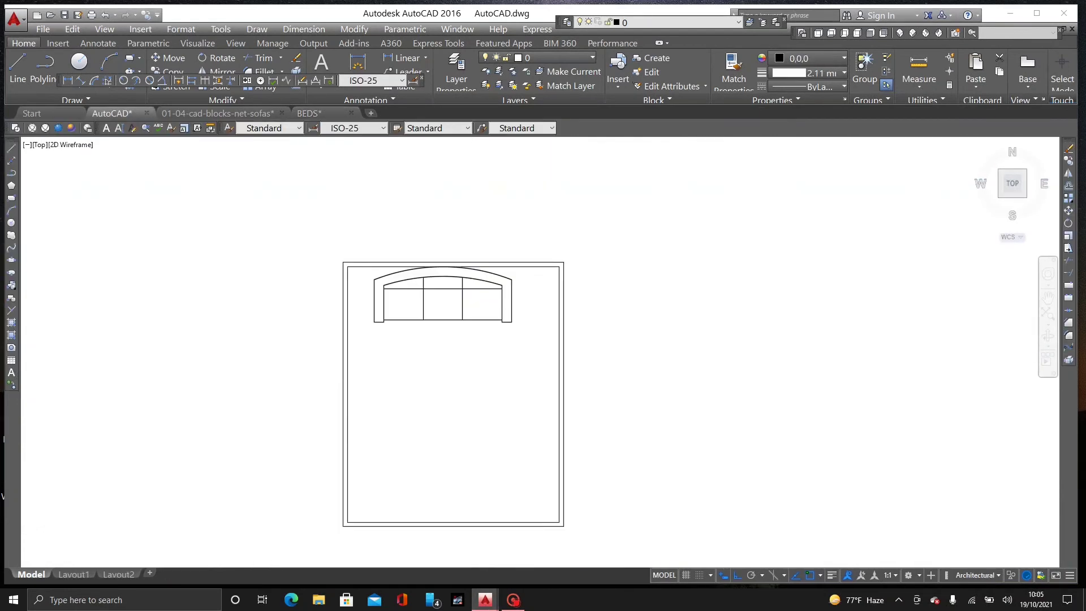
pyautogui.moveTo(503, 336); pyautogui.dragTo(376, 332, button='middle')
pyautogui.scroll(-2, 376, 332)
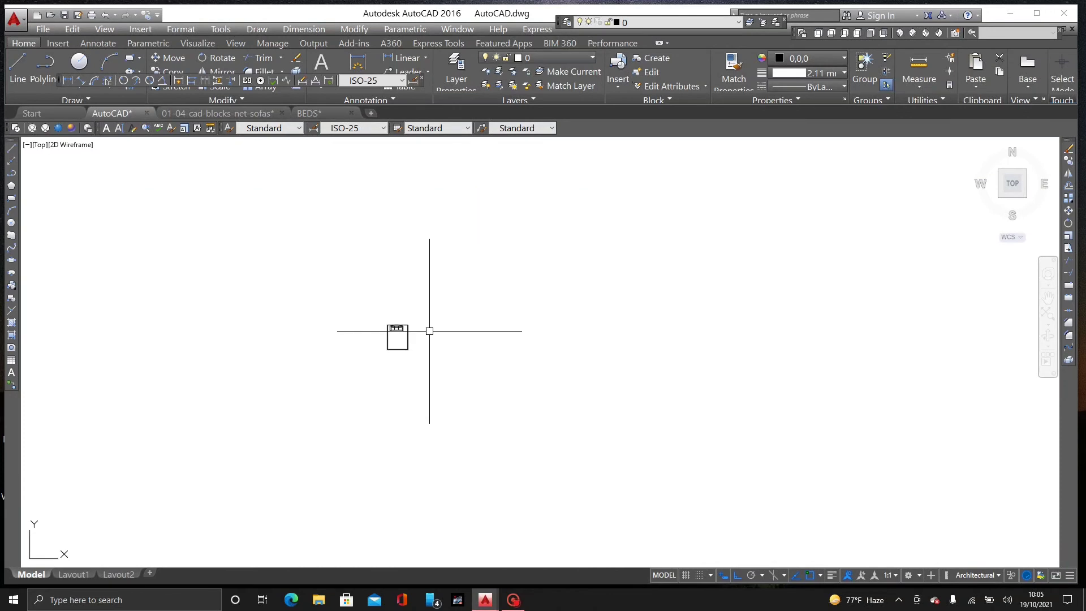
# Step: Paste the bed block to the right of the room
pyautogui.hotkey('ctrl', 'v')
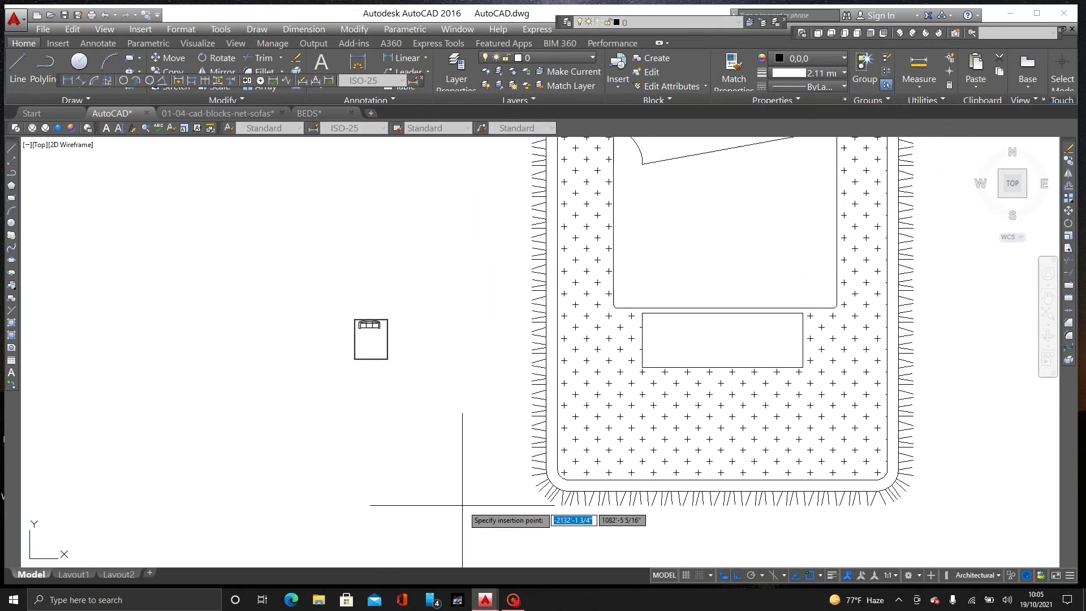
pyautogui.click(475, 490)
pyautogui.scroll(-2, 604, 331)
pyautogui.moveTo(606, 333); pyautogui.dragTo(569, 379, button='middle')
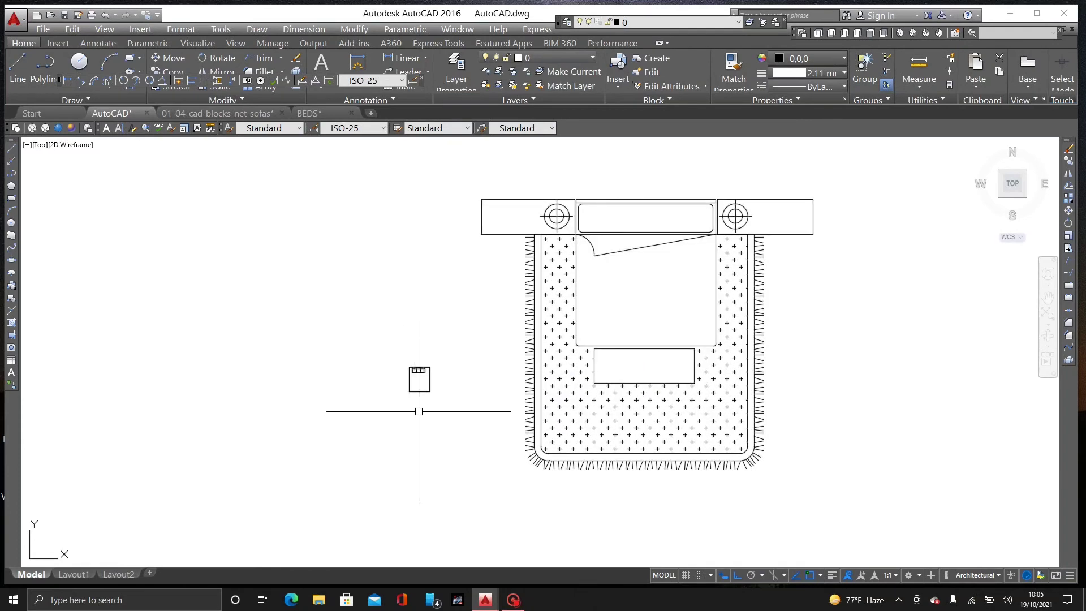
pyautogui.scroll(2, 419, 410)
pyautogui.scroll(3, 386, 356)
pyautogui.scroll(3, 432, 322)
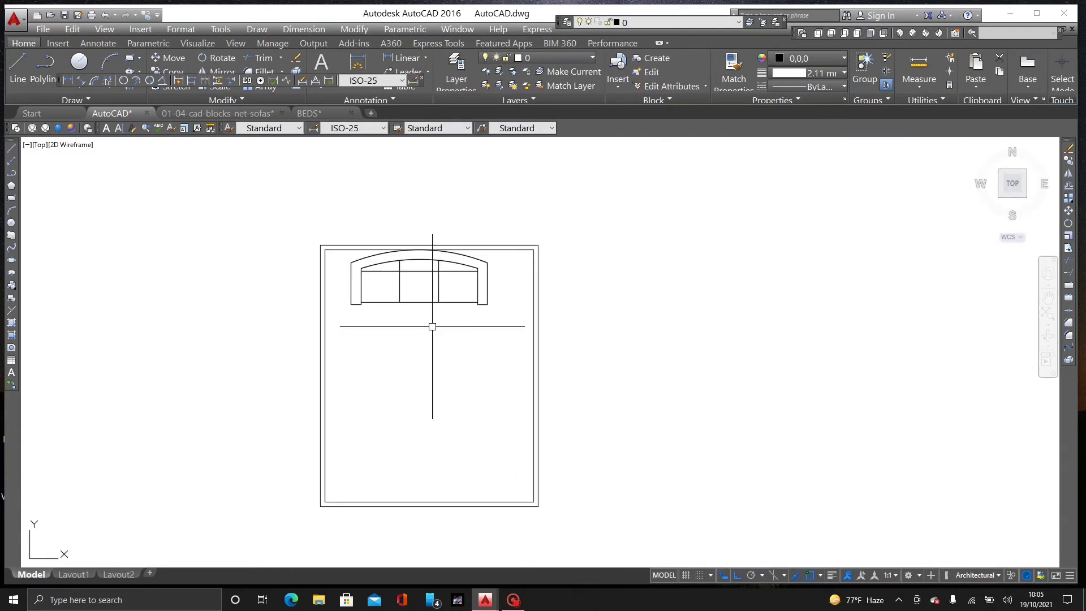
pyautogui.scroll(-4, 487, 371)
pyautogui.scroll(-4, 570, 371)
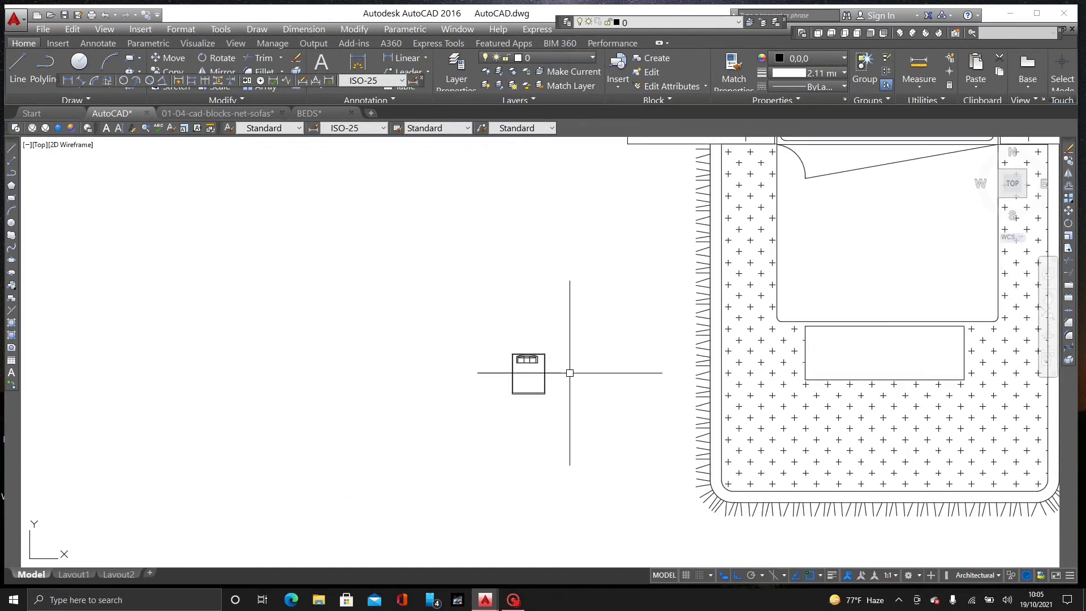
pyautogui.moveTo(570, 372); pyautogui.dragTo(345, 391, button='middle')
pyautogui.scroll(-4, 468, 362)
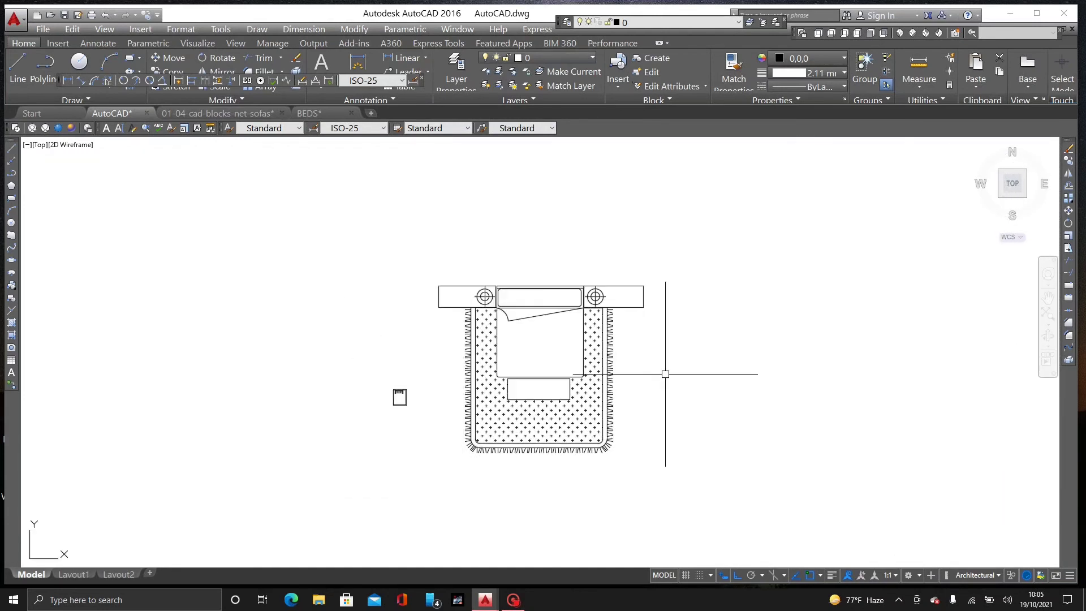
# Step: Start rotating the bed block, with the pivot on the headboard's top edge
pyautogui.write('m')
pyautogui.press('Return')
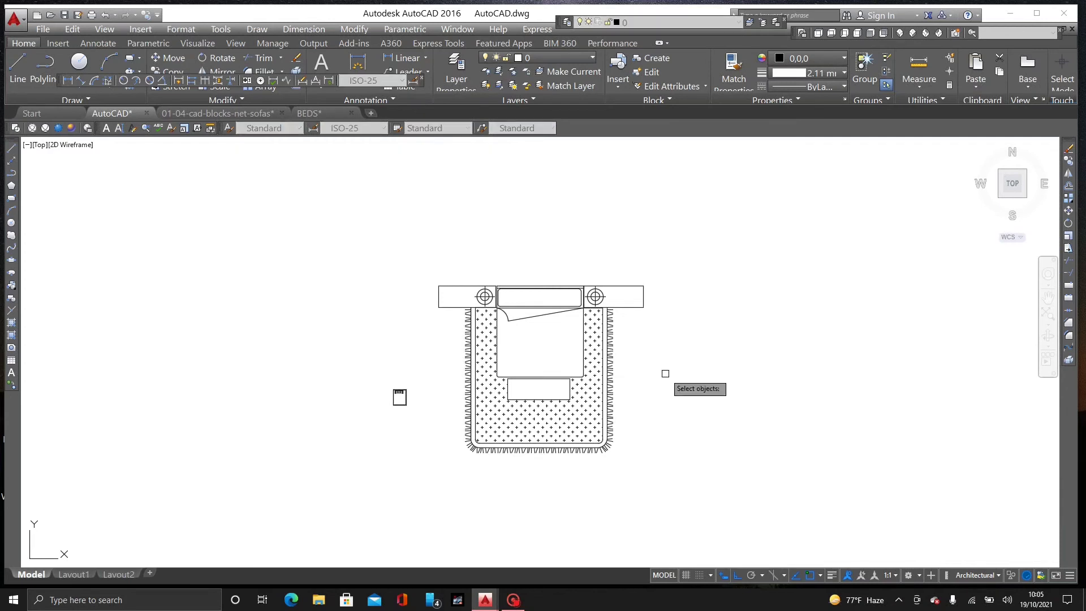
pyautogui.click(598, 297)
pyautogui.press('Return')
pyautogui.scroll(4, 559, 305)
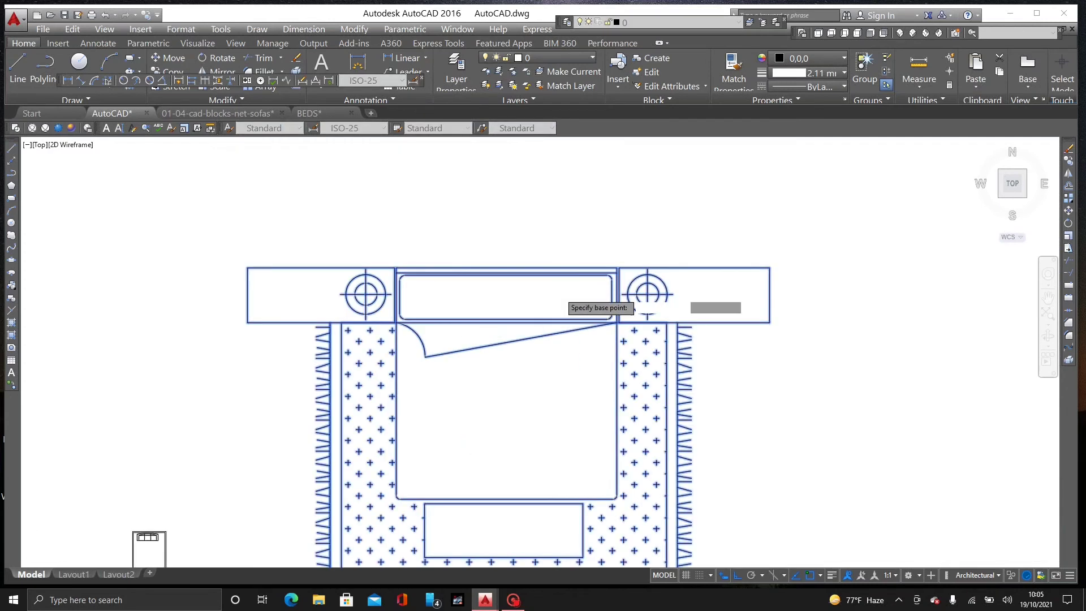
pyautogui.scroll(2, 524, 267)
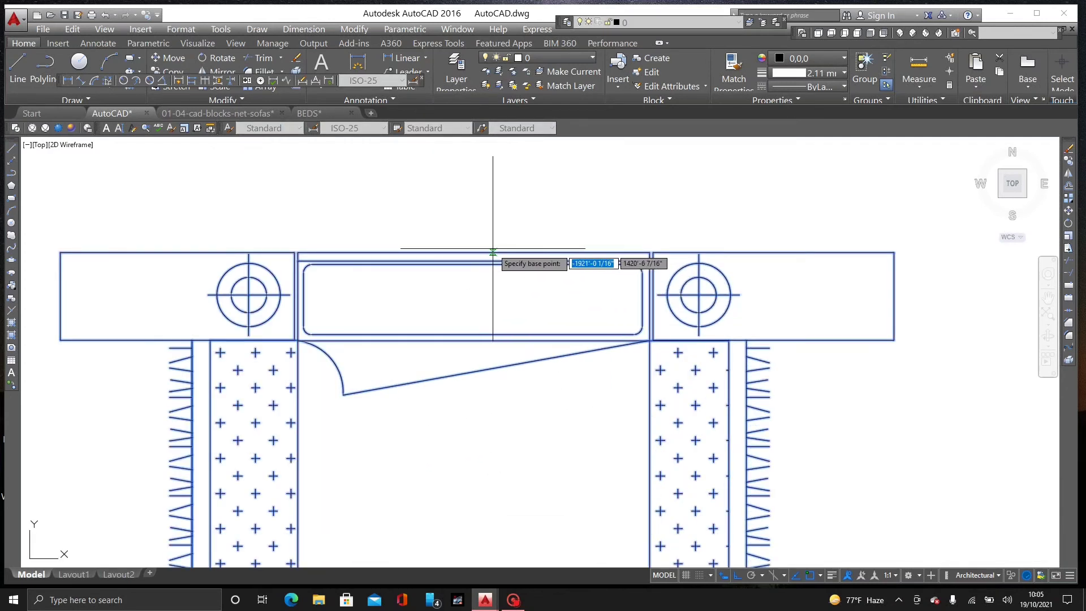
pyautogui.click(467, 252)
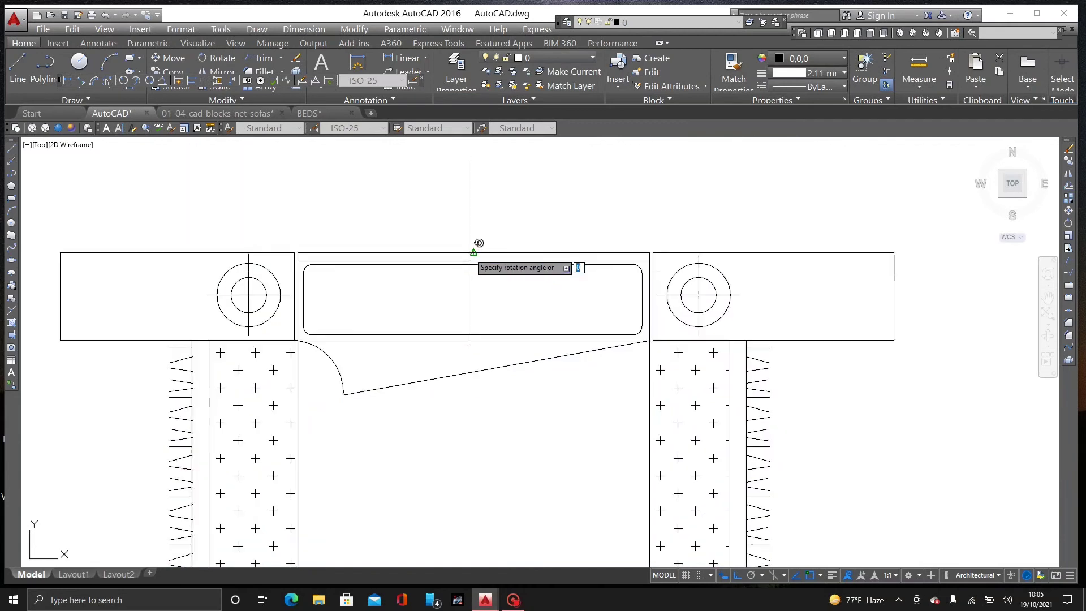
pyautogui.scroll(-4, 476, 249)
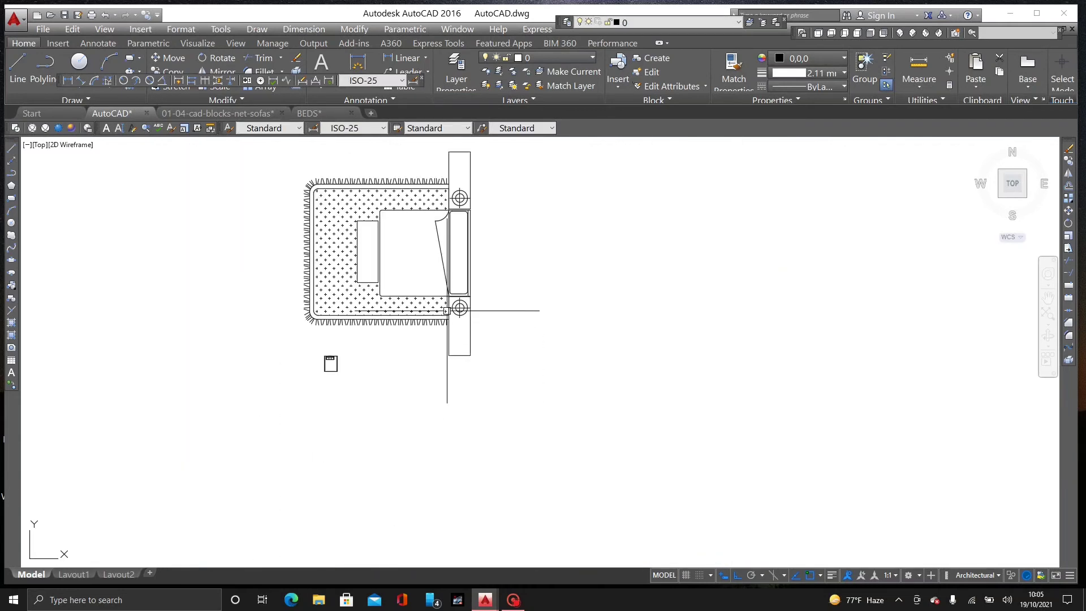
# Step: Complete the bed's 90° rotation and select the bed for alignment
pyautogui.click(473, 310)
pyautogui.moveTo(595, 324); pyautogui.dragTo(643, 338, button='middle')
pyautogui.write('m')
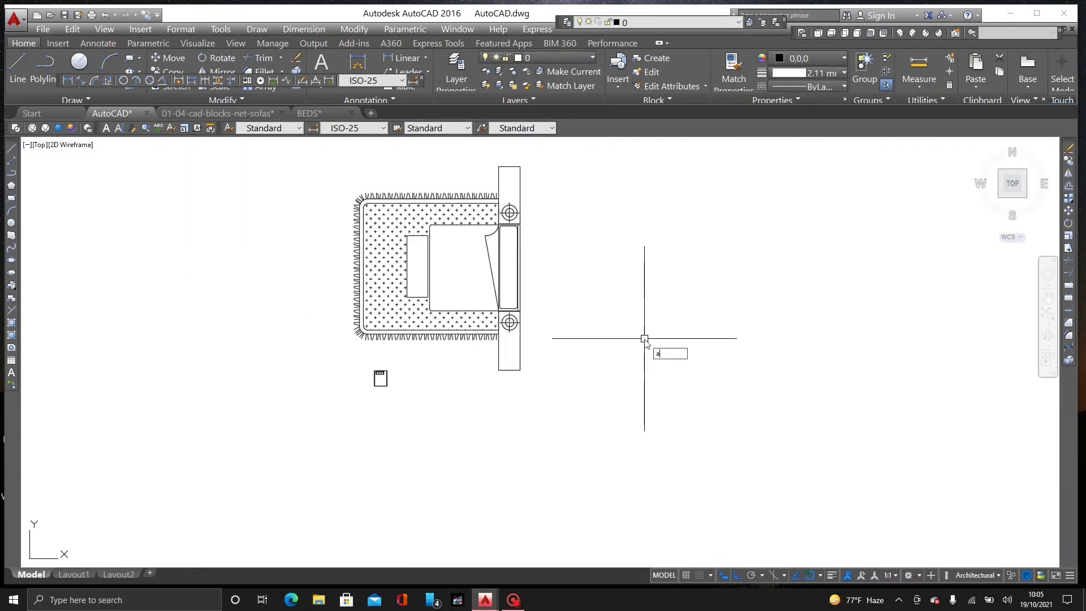
pyautogui.press('Return')
pyautogui.click(596, 259)
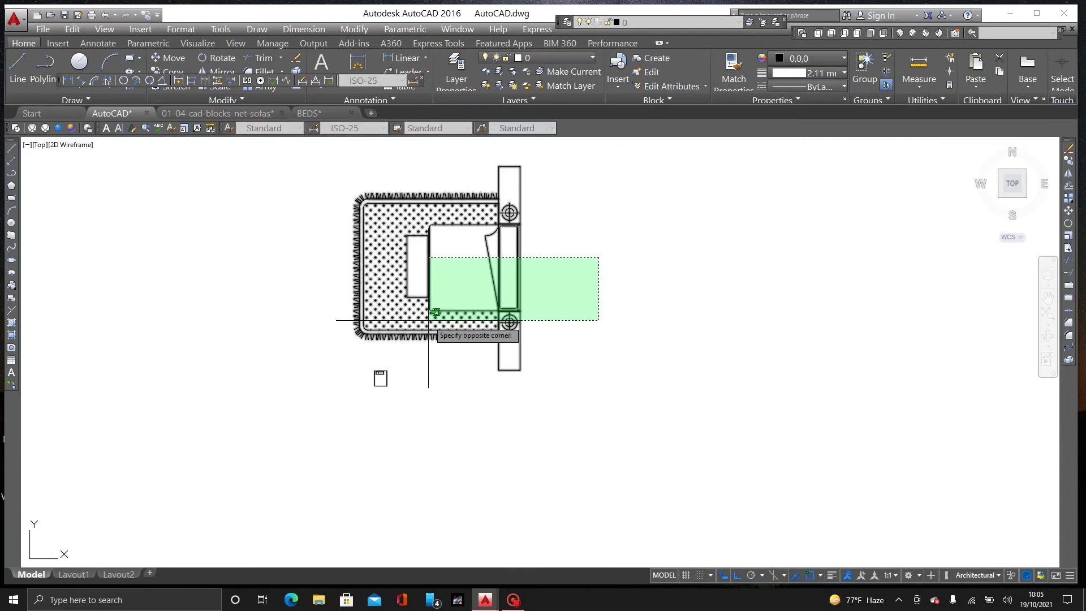
pyautogui.click(430, 315)
pyautogui.press('Return')
# Step: Pick the upper nightstand corner as source and its matching point on the room wall
pyautogui.scroll(3, 520, 144)
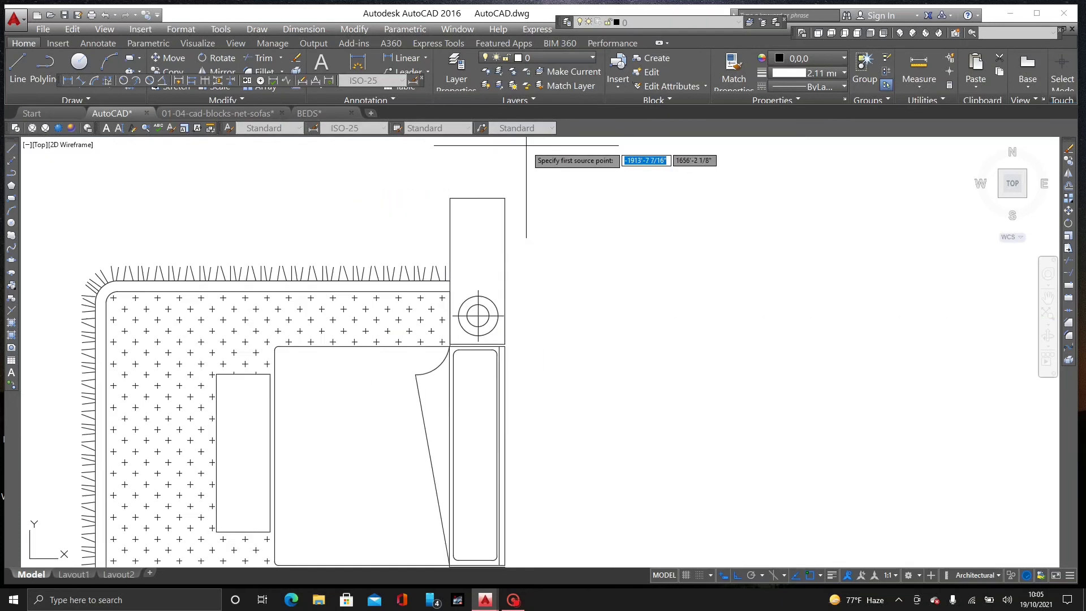
pyautogui.scroll(3, 470, 232)
pyautogui.click(484, 230)
pyautogui.scroll(-5, 483, 229)
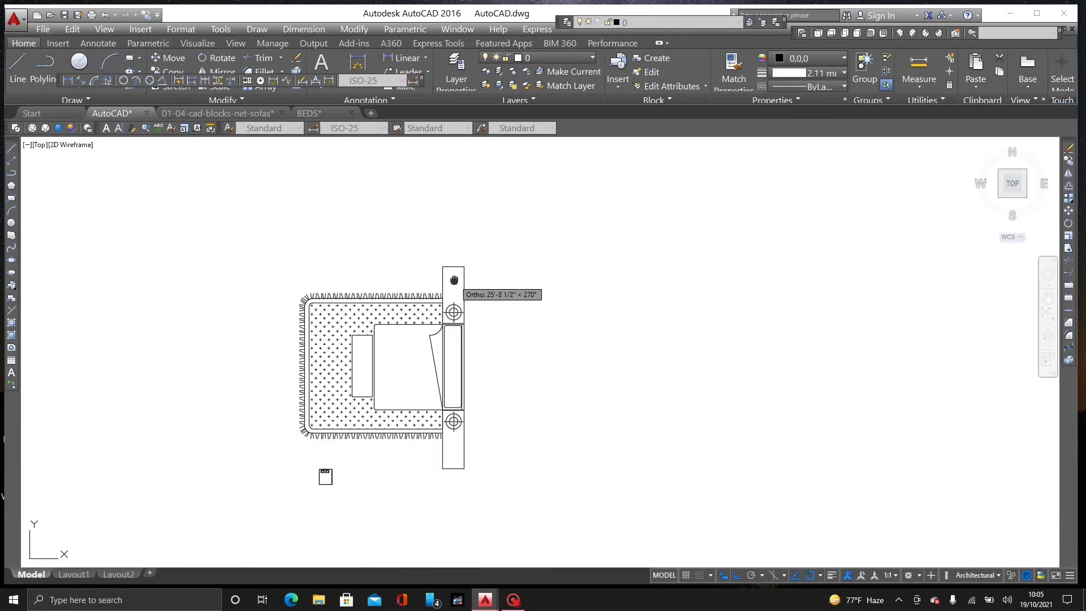
pyautogui.scroll(2, 449, 279)
pyautogui.scroll(3, 412, 354)
pyautogui.scroll(3, 419, 355)
pyautogui.scroll(7, 571, 300)
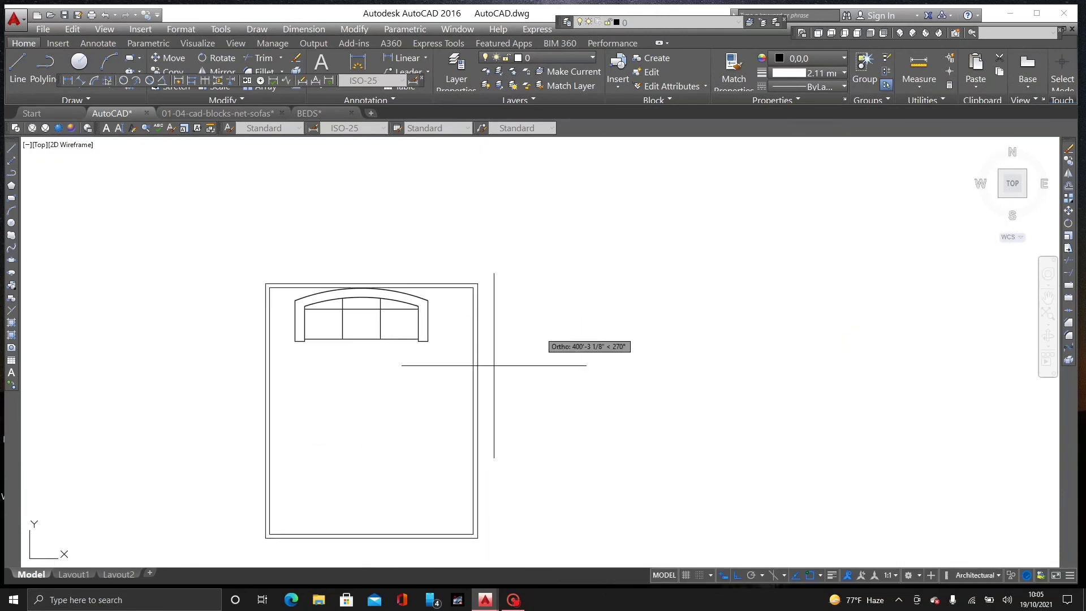
pyautogui.scroll(5, 441, 391)
pyautogui.click(524, 317)
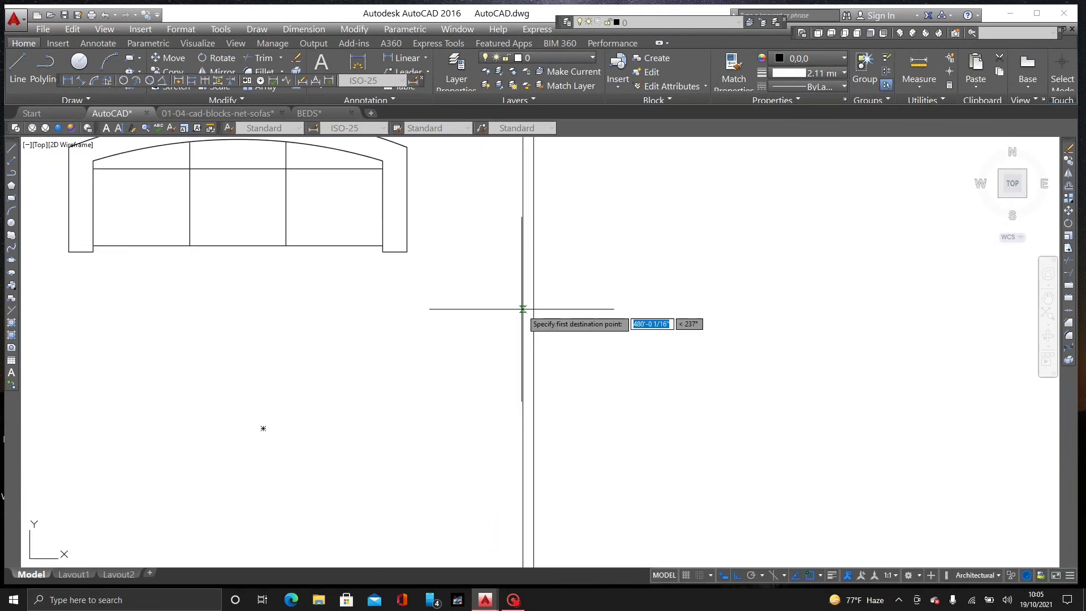
pyautogui.scroll(-8, 620, 316)
pyautogui.scroll(2, 637, 315)
pyautogui.scroll(2, 547, 339)
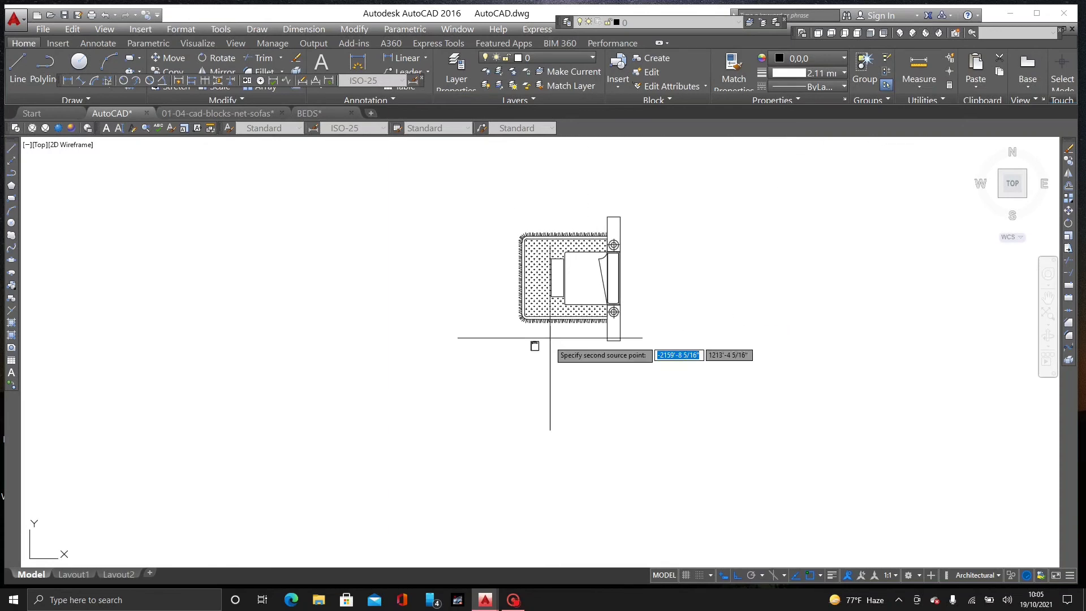
pyautogui.scroll(5, 705, 340)
pyautogui.scroll(3, 787, 436)
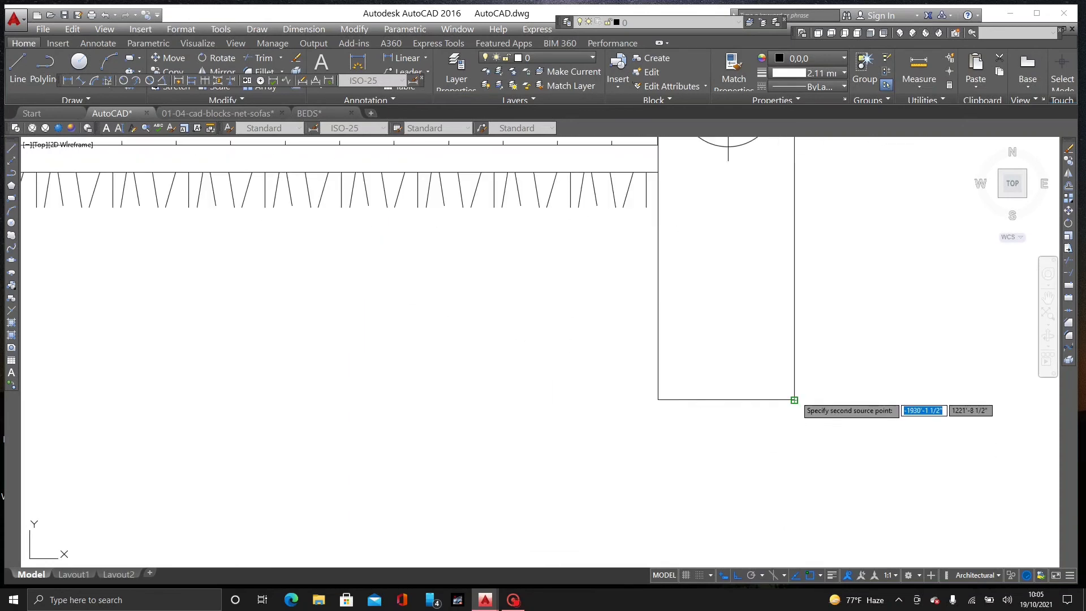
# Step: Pair the lower nightstand corner with the right wall to finish aligning the bed
pyautogui.click(795, 399)
pyautogui.scroll(-3, 793, 399)
pyautogui.scroll(-2, 739, 416)
pyautogui.scroll(3, 816, 375)
pyautogui.scroll(-5, 718, 382)
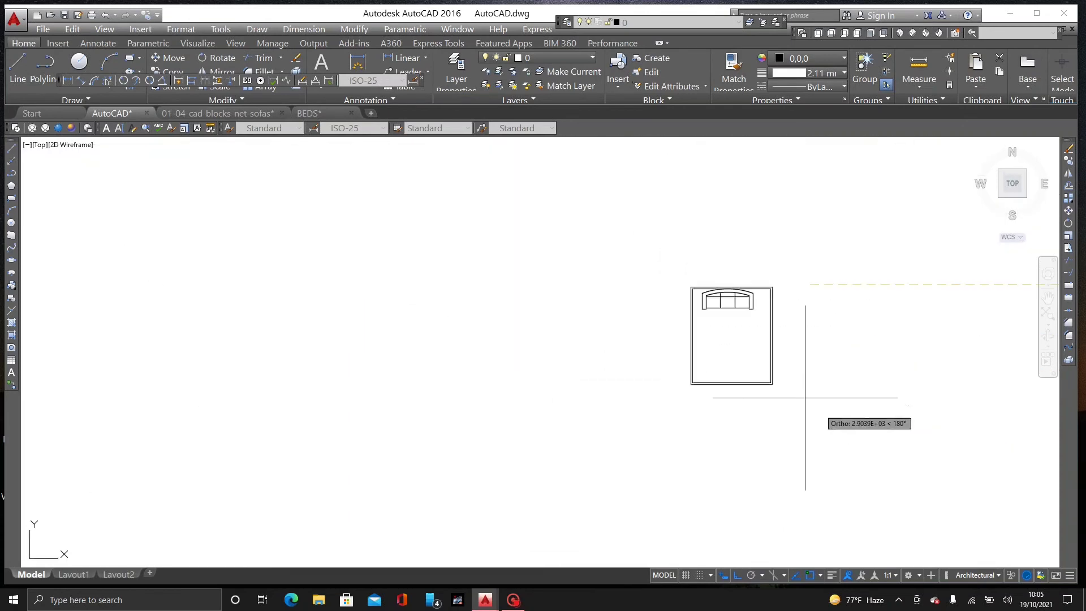
pyautogui.scroll(3, 779, 376)
pyautogui.scroll(2, 743, 339)
pyautogui.scroll(-2, 707, 391)
pyautogui.moveTo(708, 391)
pyautogui.mouseDown(button='middle')
pyautogui.moveTo(666, 427)
pyautogui.moveTo(330, 376)
pyautogui.mouseUp(button='middle')
pyautogui.click(658, 398)
pyautogui.press('Return')
pyautogui.press('Return')
pyautogui.scroll(-4, 196, 296)
pyautogui.moveTo(206, 303); pyautogui.dragTo(500, 362, button='middle')
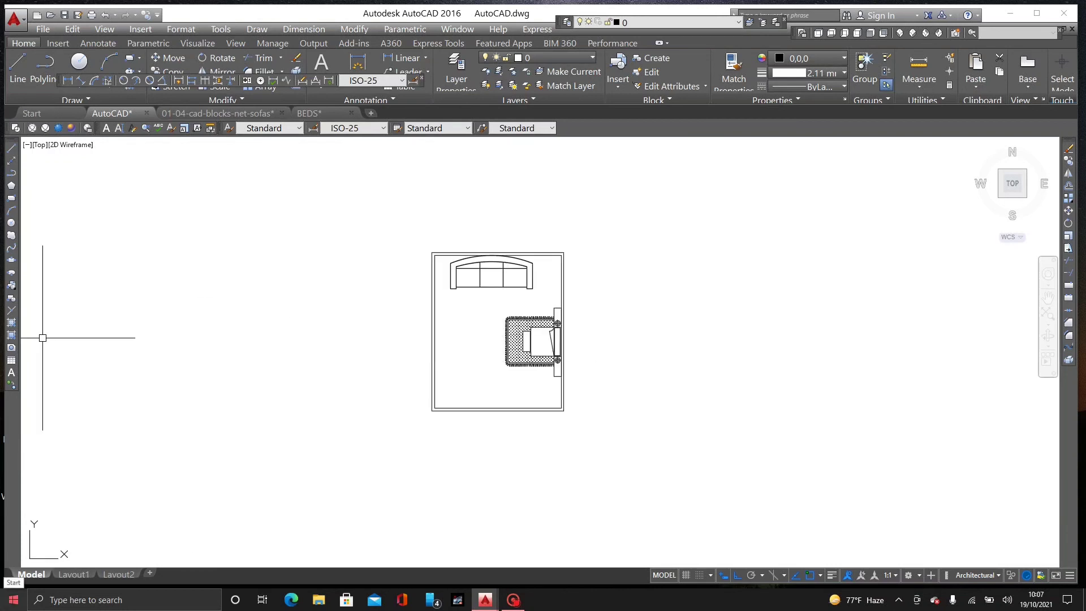
# Step: Set the room's double-line wall outline to Blue in the Object Color dropdown
pyautogui.scroll(2, 418, 315)
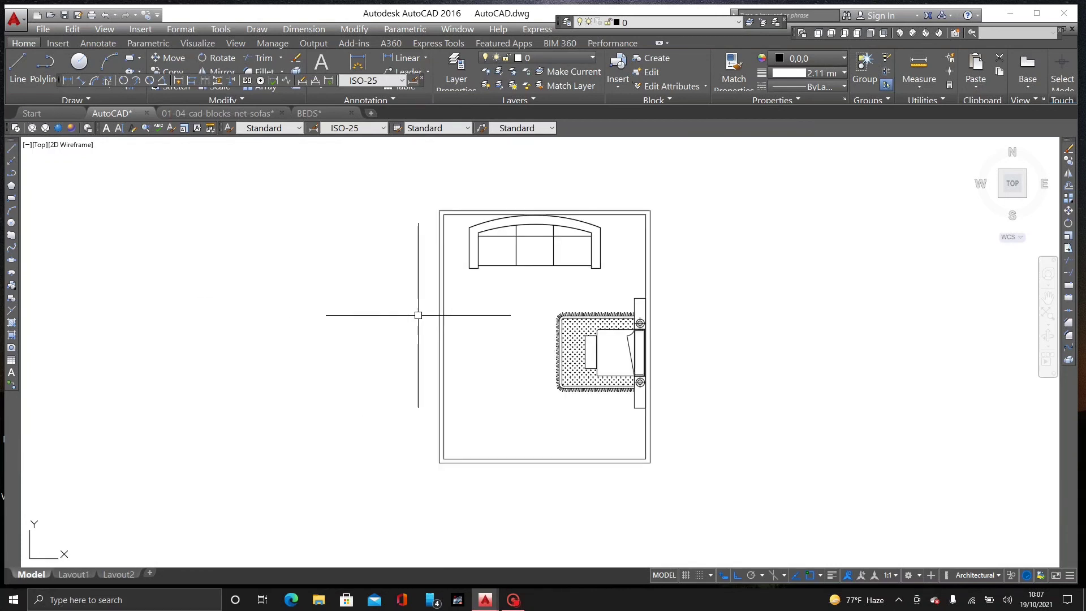
pyautogui.scroll(2, 636, 233)
pyautogui.scroll(-2, 581, 320)
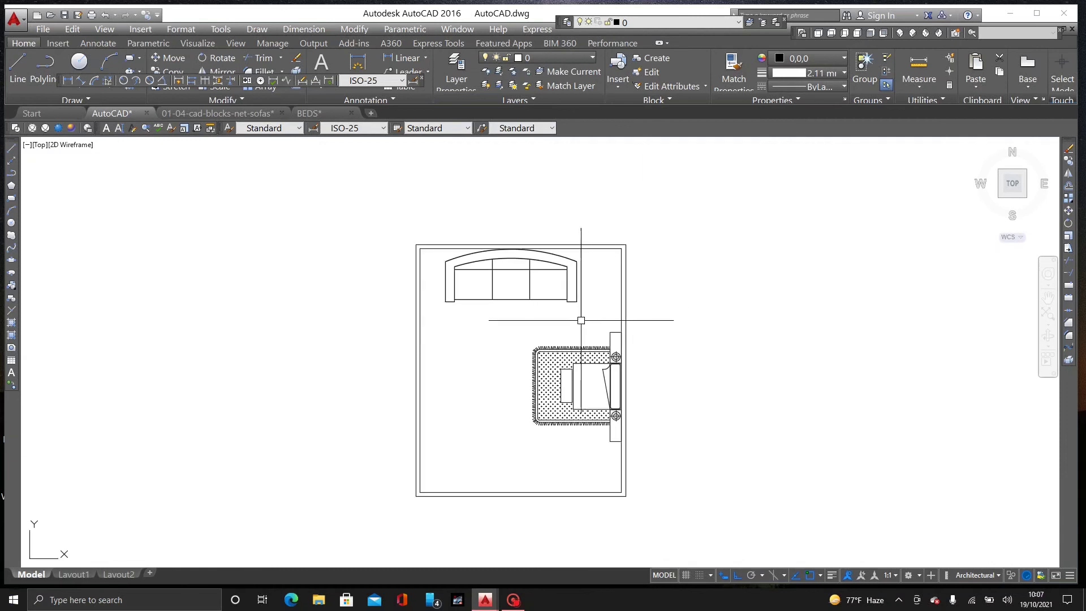
pyautogui.scroll(1, 581, 320)
pyautogui.scroll(-1, 416, 390)
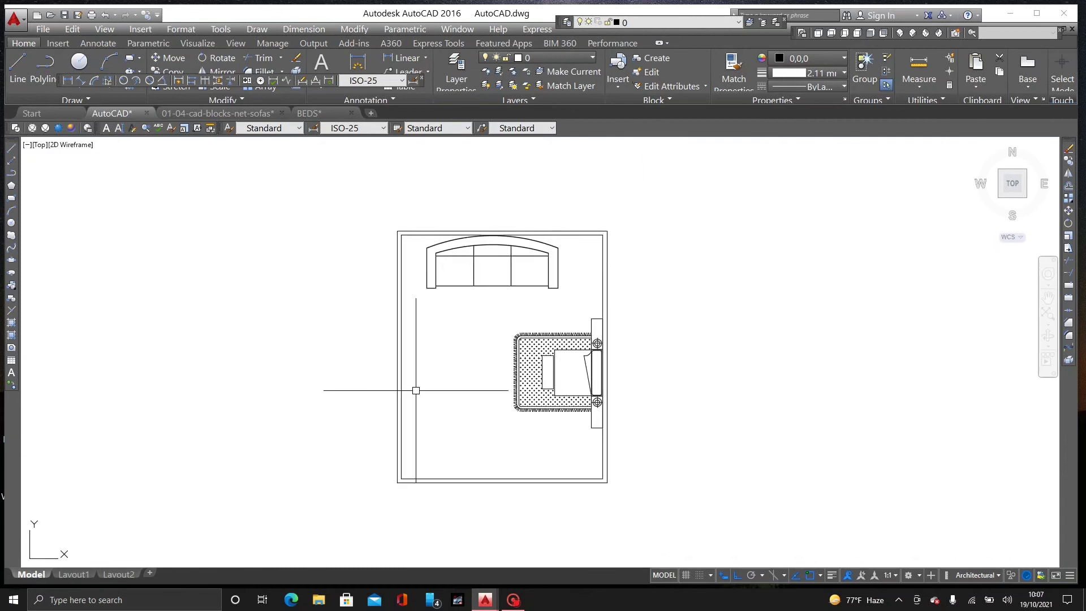
pyautogui.click(400, 383)
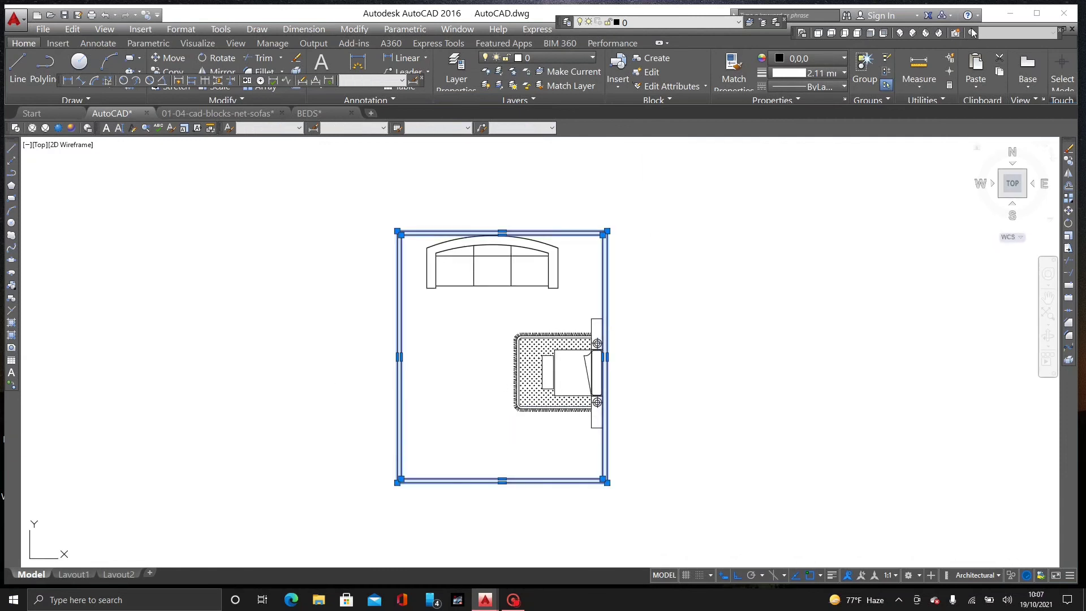
pyautogui.click(843, 58)
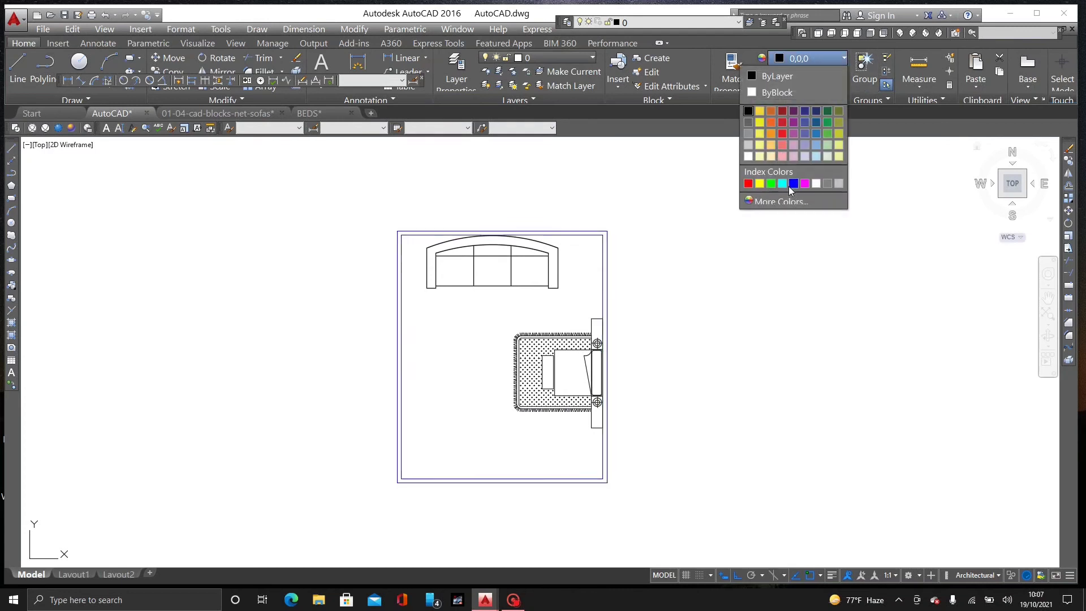
pyautogui.click(788, 186)
pyautogui.press('Escape')
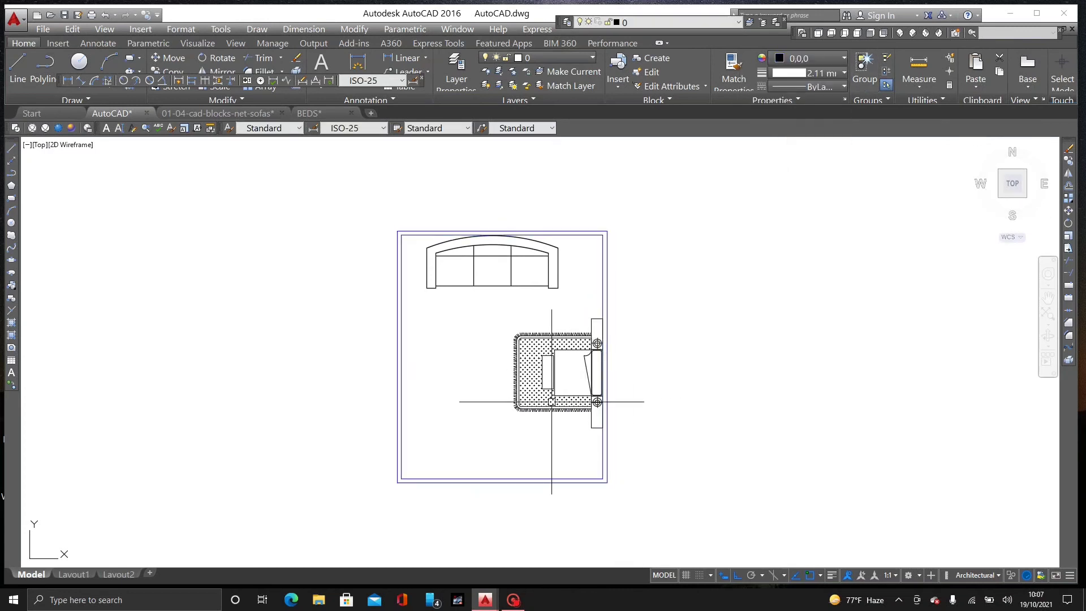
pyautogui.moveTo(507, 260); pyautogui.dragTo(504, 190, button='middle')
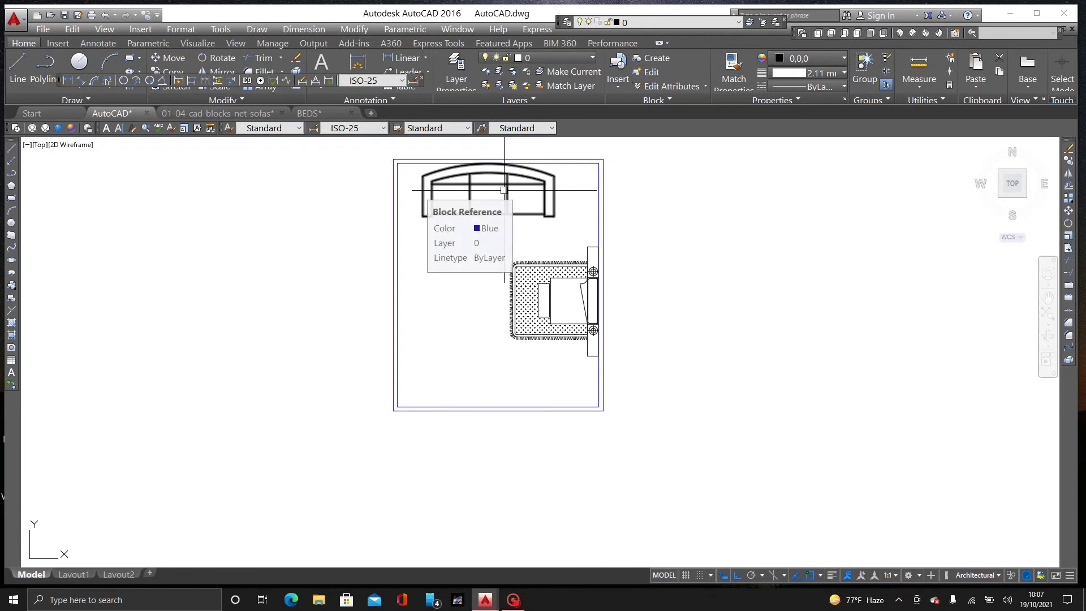